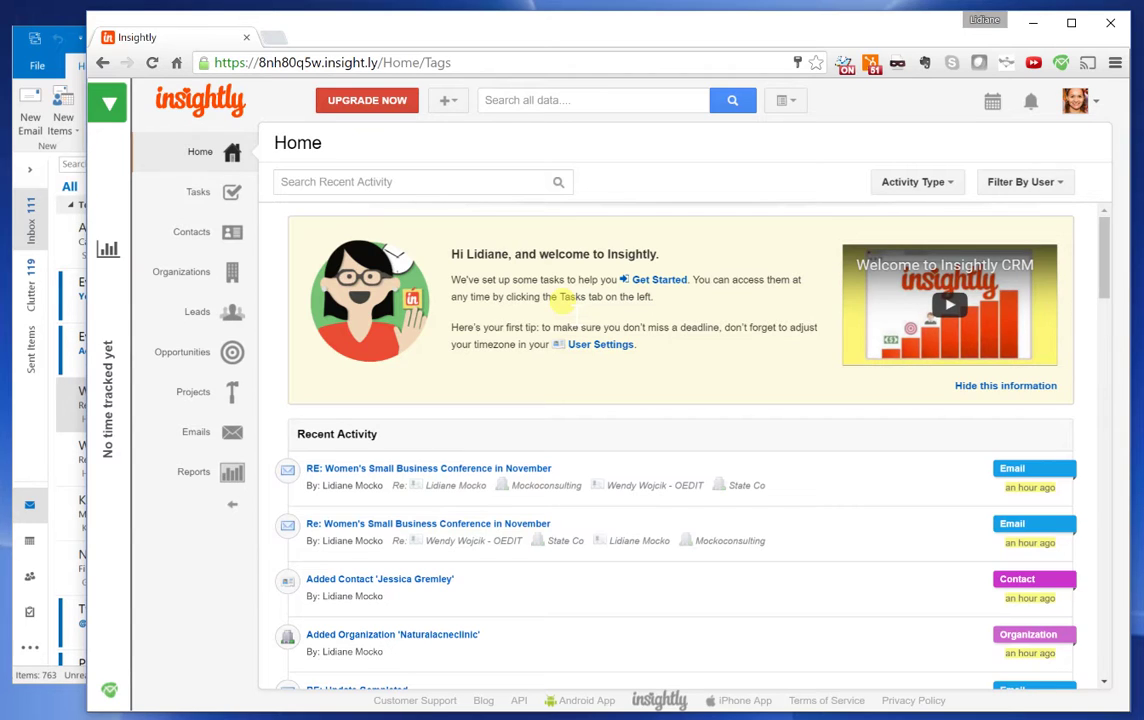
- Open the Mailbox page of the user settings and copy the Insightly mailbox email address
{"action": "left_click", "coordinate": [1100, 116]}
{"action": "left_click", "coordinate": [1088, 262]}
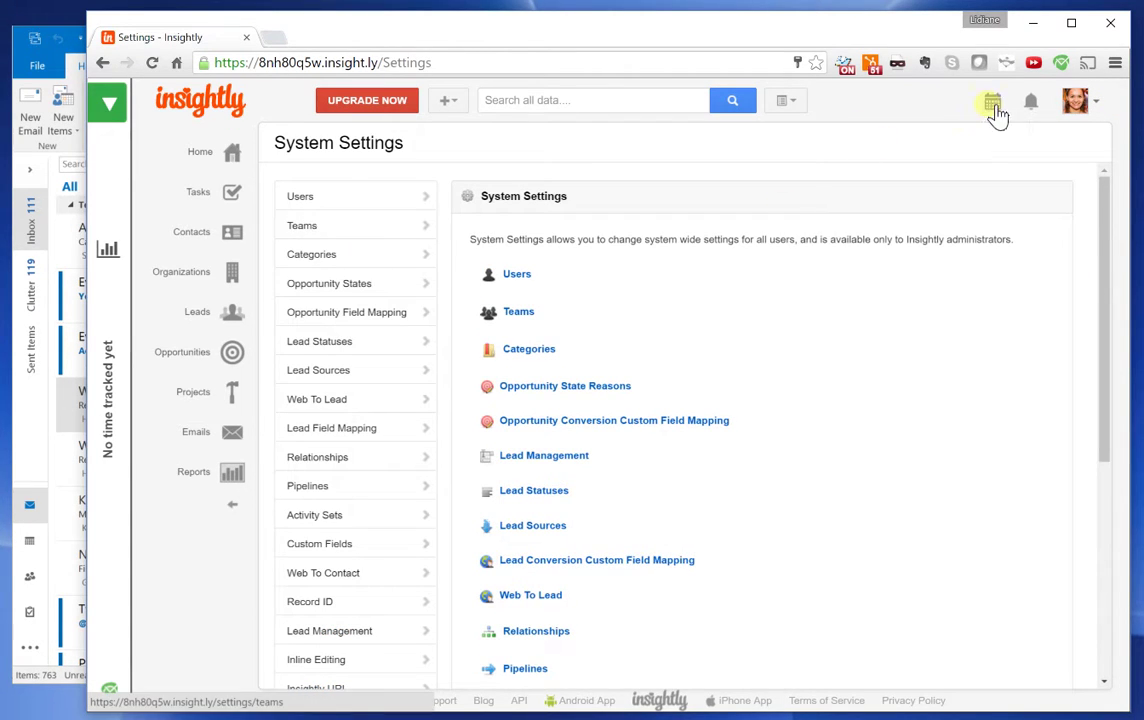
{"action": "left_click", "coordinate": [1085, 112]}
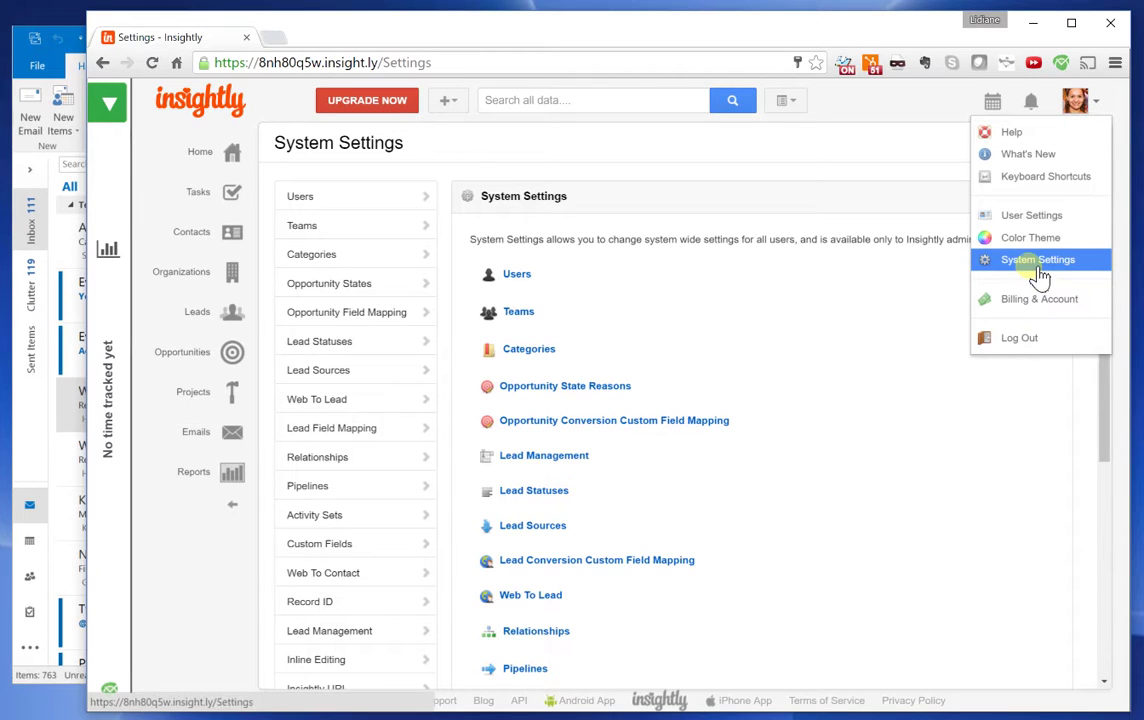
{"action": "left_click", "coordinate": [1031, 215]}
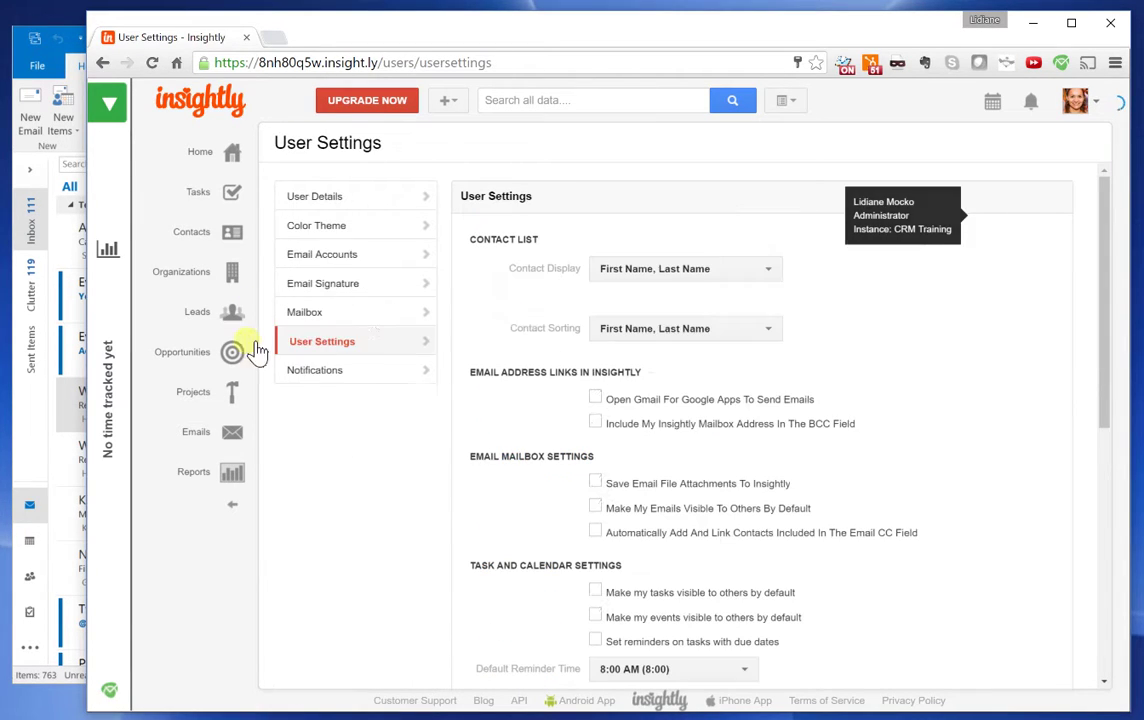
{"action": "left_click", "coordinate": [340, 318]}
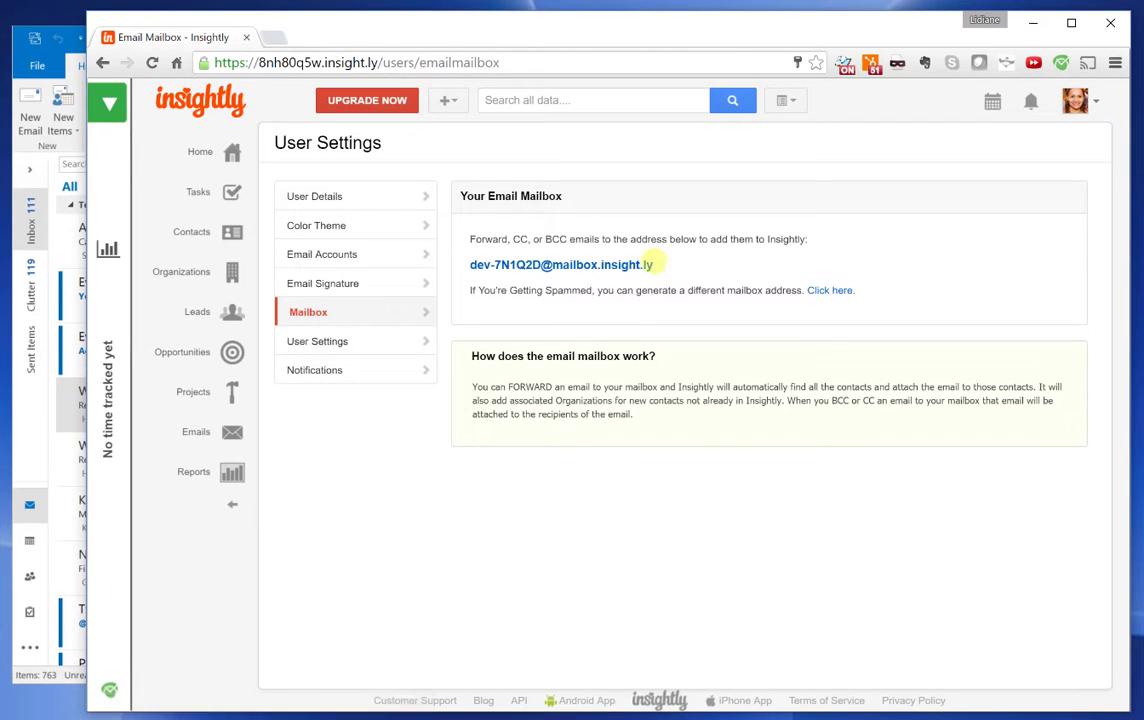
{"action": "left_click_drag", "start_coordinate": [651, 265], "coordinate": [465, 265]}
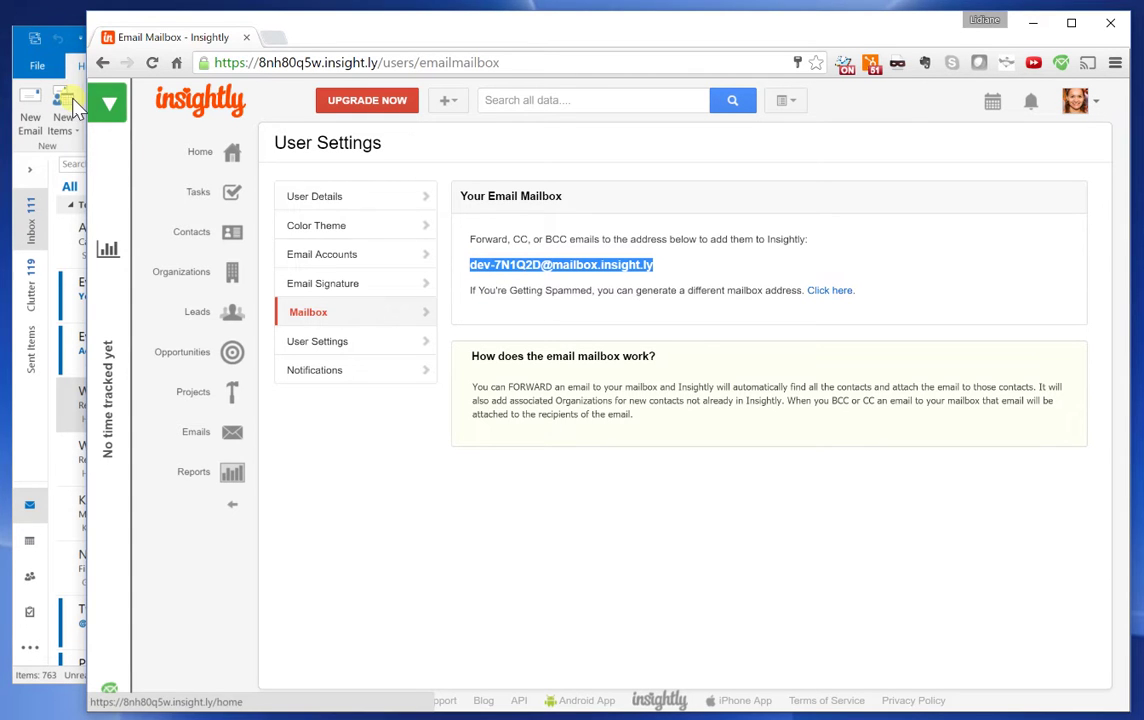
- Switch to Outlook and open the primary mail account's Outlook Today page from the folder list
{"action": "left_click", "coordinate": [40, 37]}
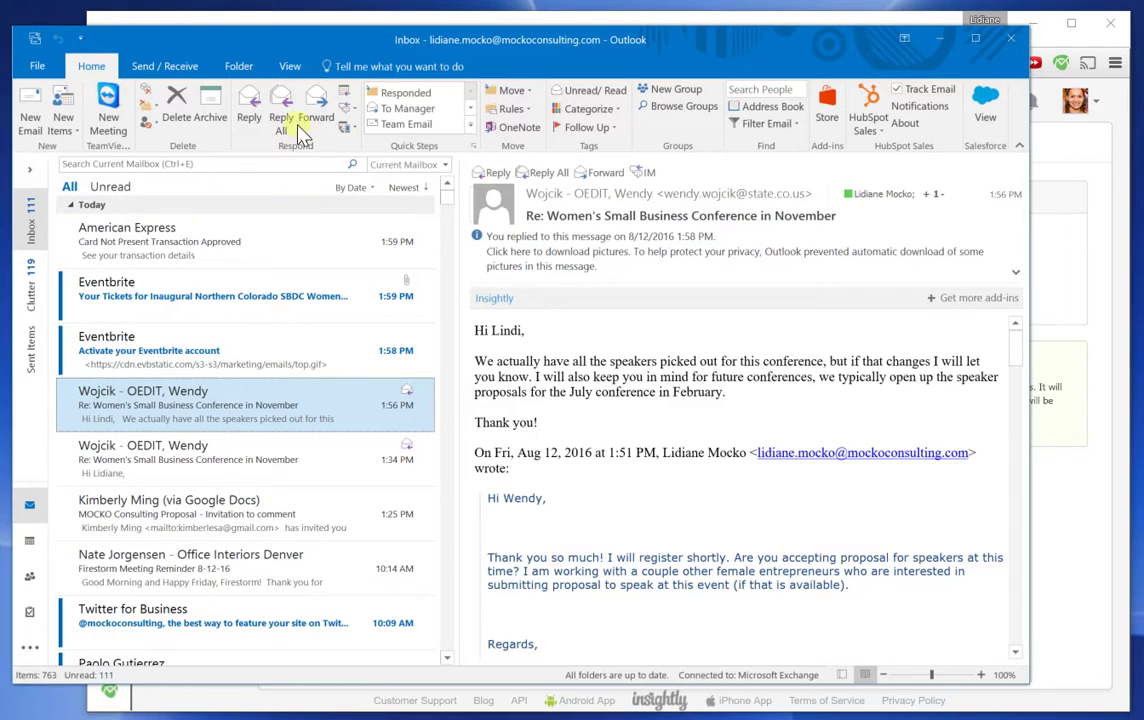
{"action": "left_click", "coordinate": [40, 68]}
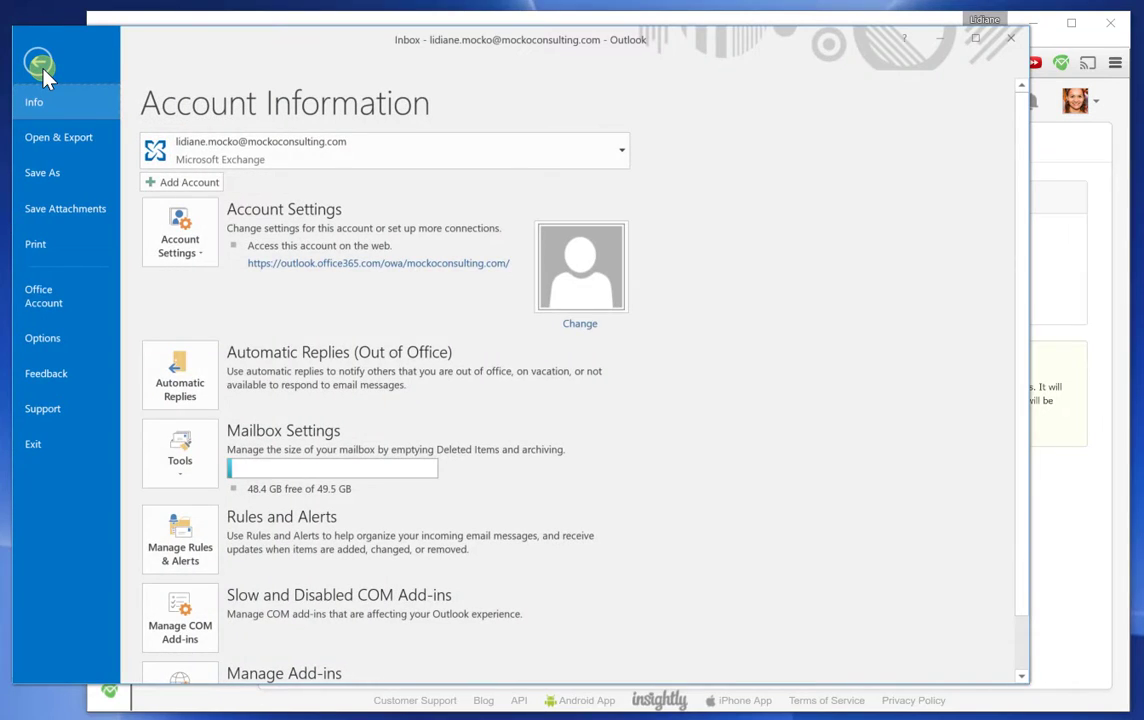
{"action": "left_click", "coordinate": [40, 65]}
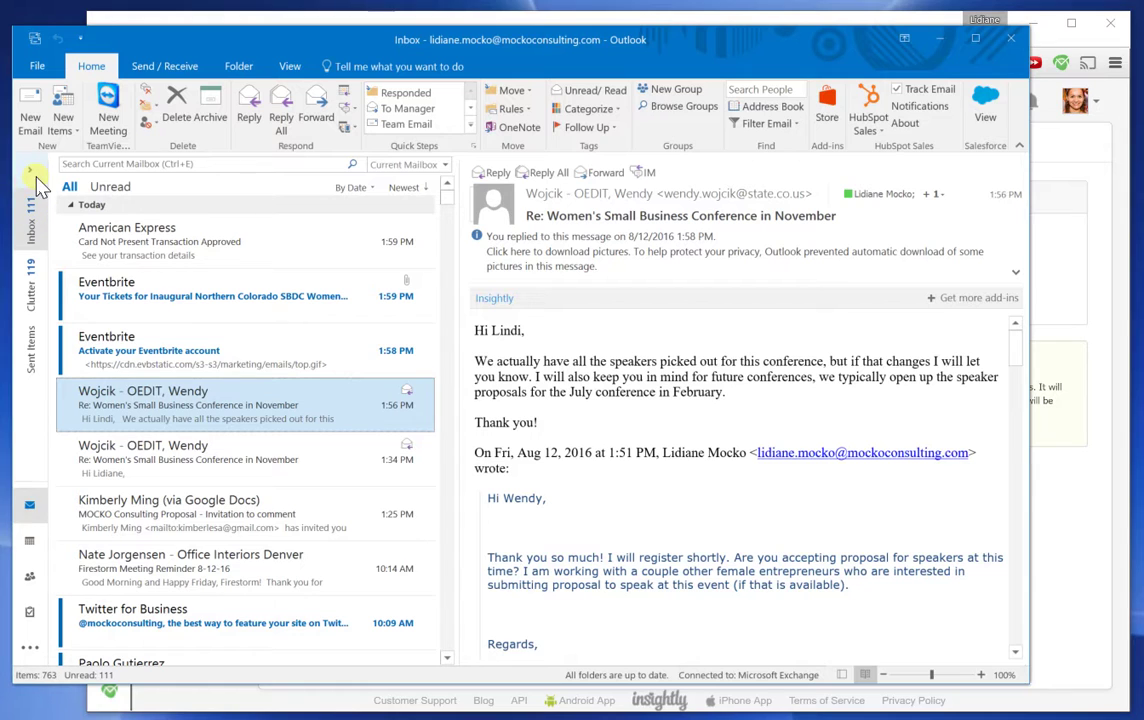
{"action": "left_click", "coordinate": [32, 176]}
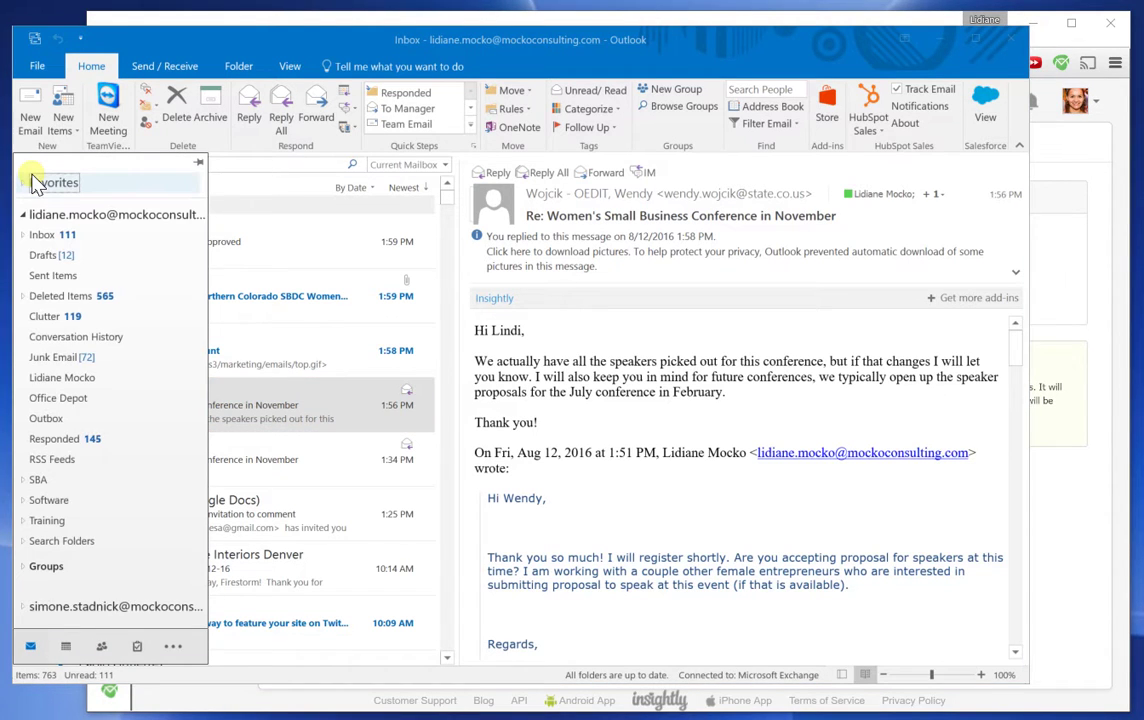
{"action": "left_click", "coordinate": [62, 236]}
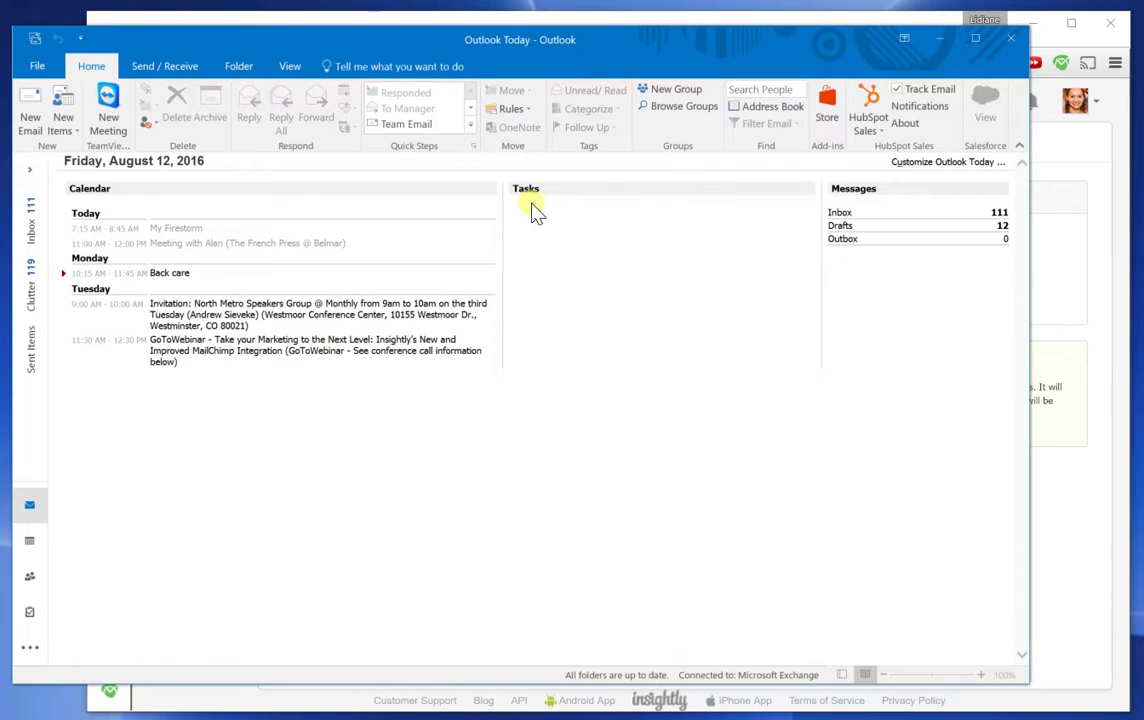
- Create a new blank email rule for messages I send, without conditions, so that it applies to every sent message
{"action": "left_click", "coordinate": [510, 110]}
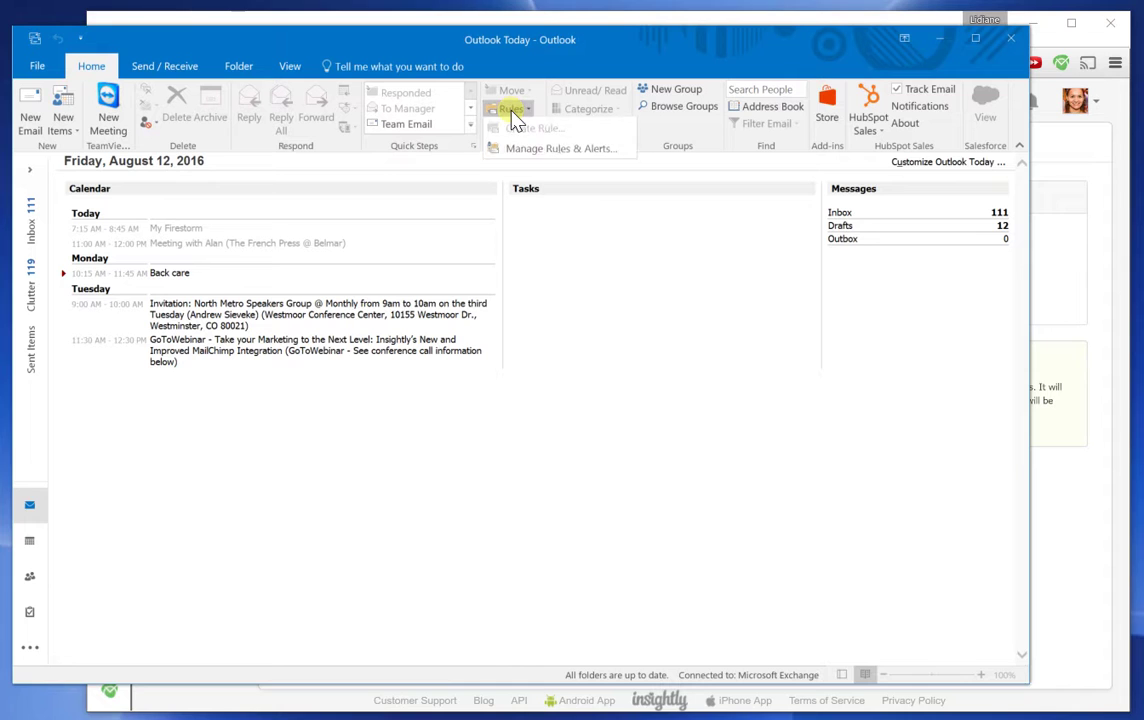
{"action": "left_click", "coordinate": [536, 222]}
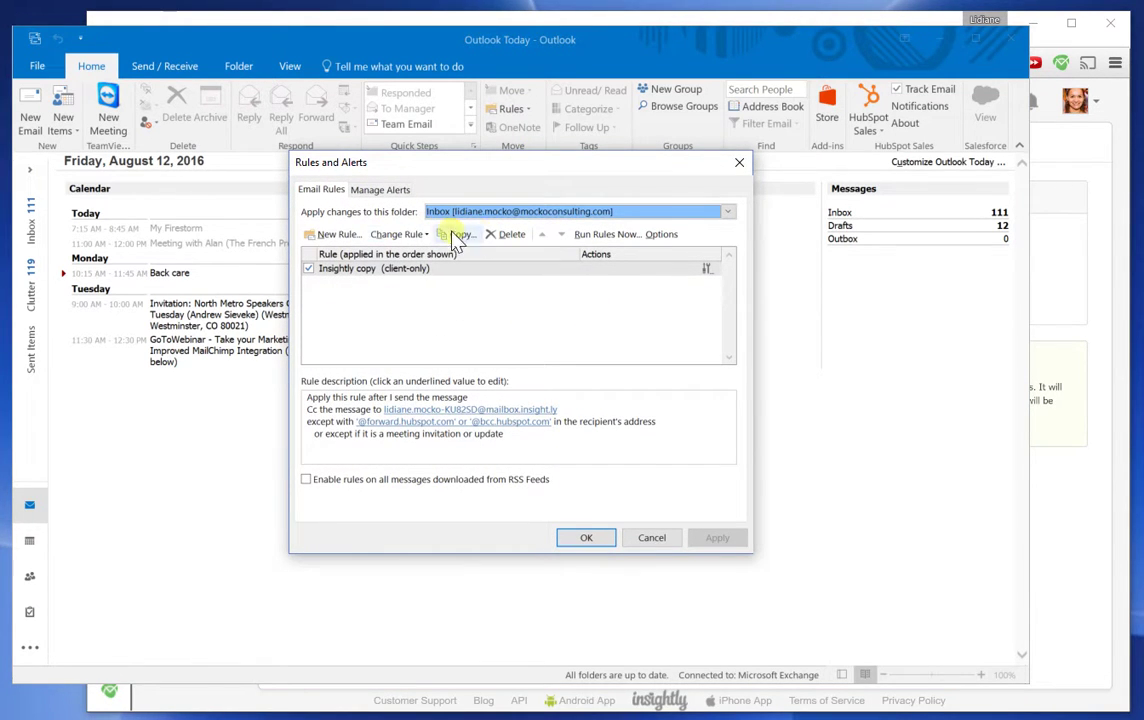
{"action": "left_click", "coordinate": [334, 236]}
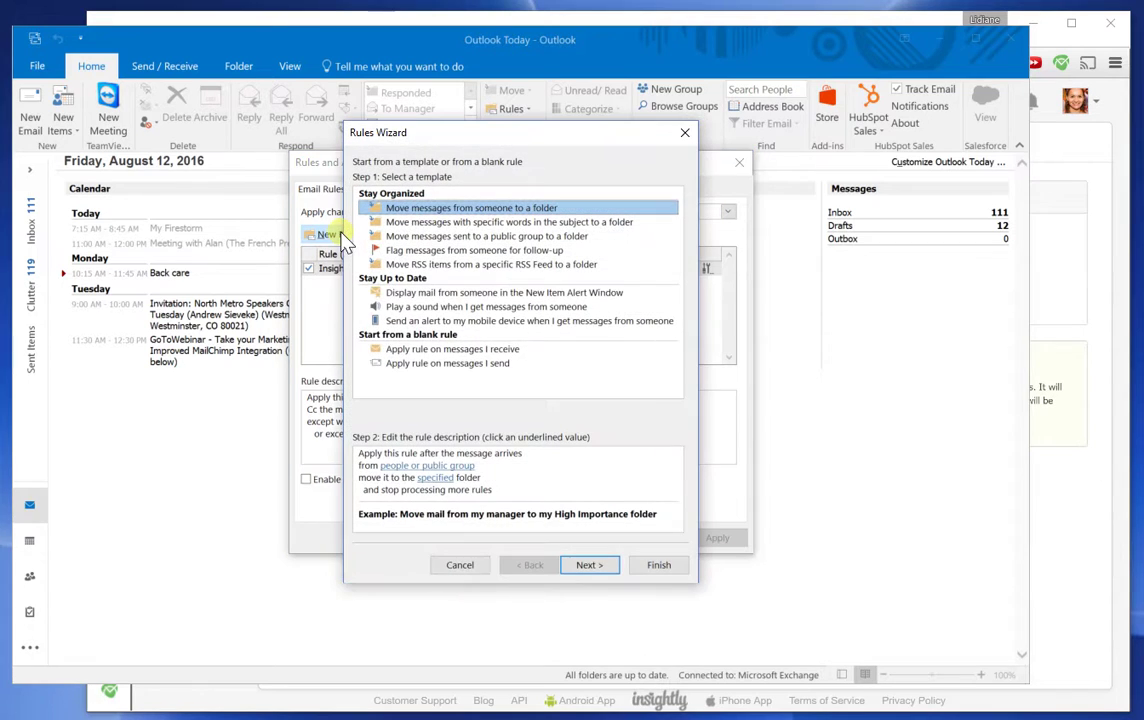
{"action": "left_click", "coordinate": [404, 368]}
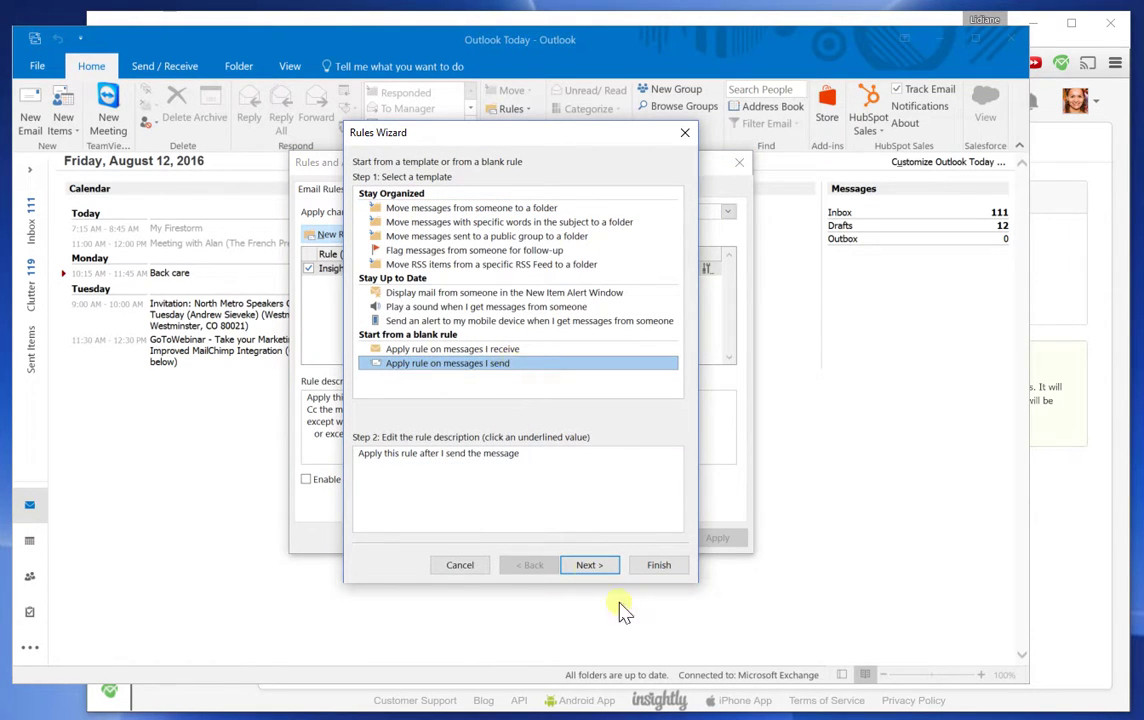
{"action": "left_click", "coordinate": [590, 566]}
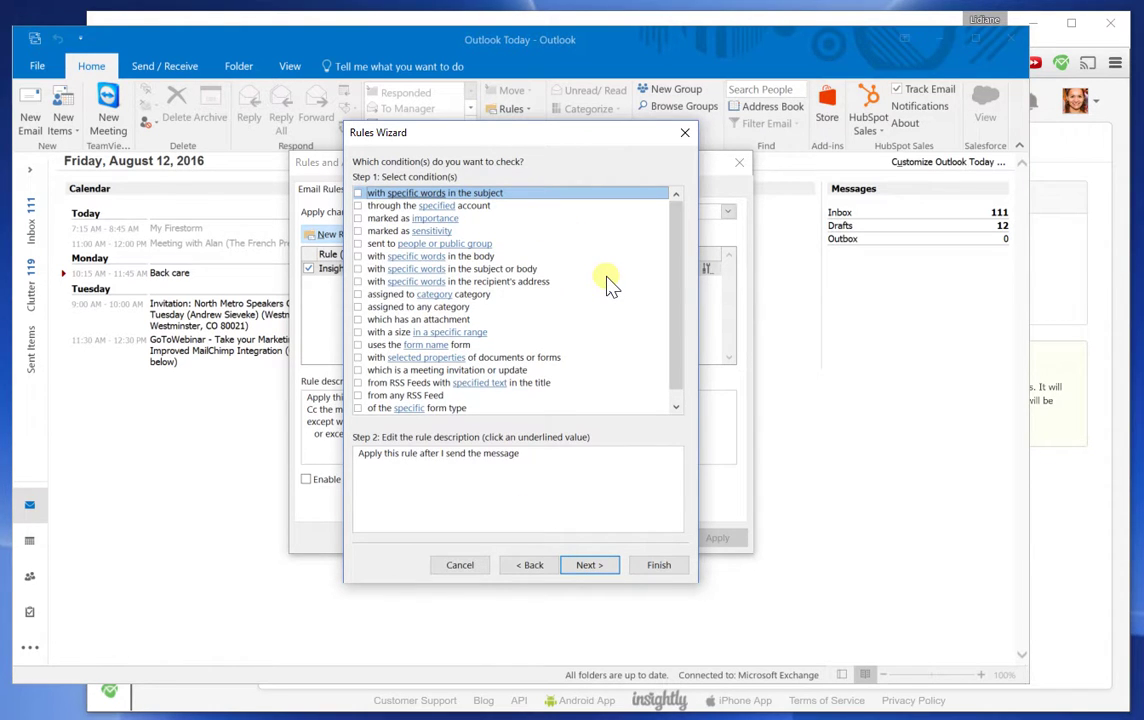
{"action": "left_click", "coordinate": [590, 572]}
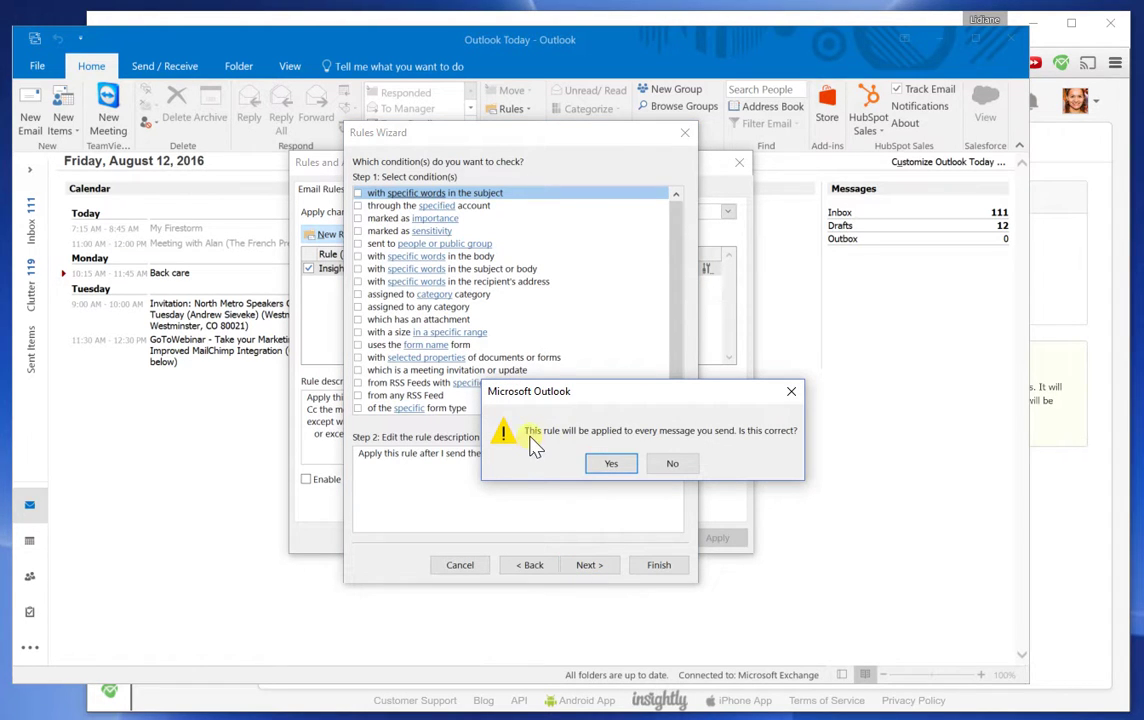
{"action": "left_click", "coordinate": [612, 465]}
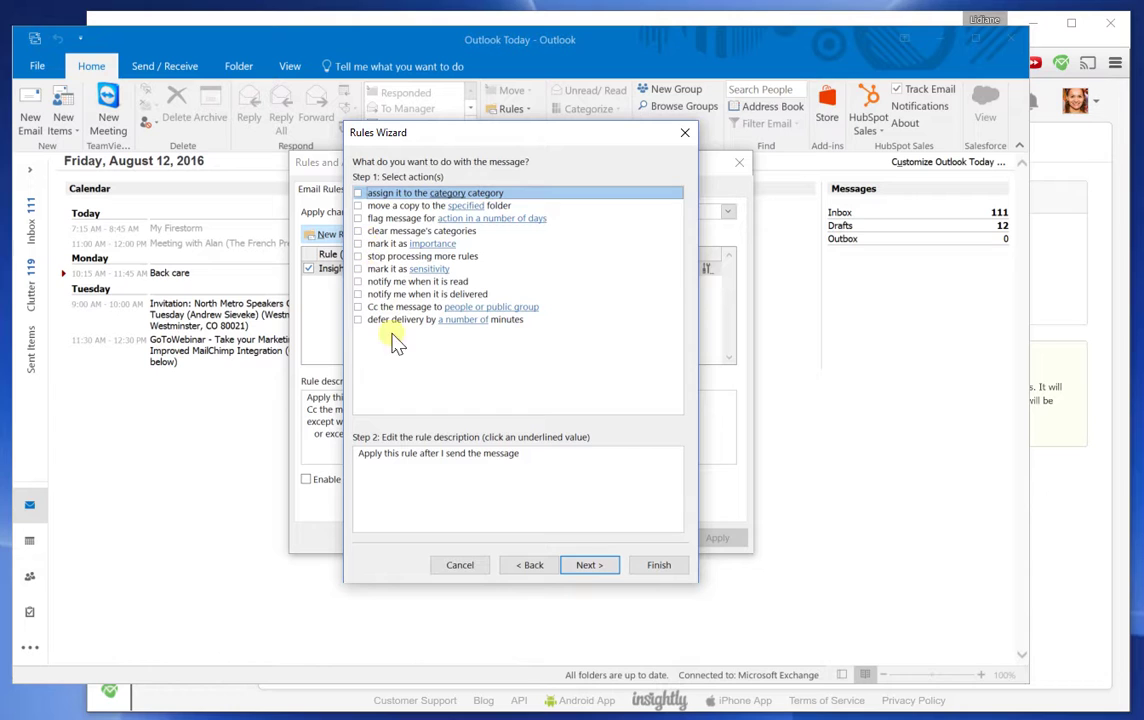
- Add the rule action that Cc's each message to the copied Insightly mailbox address
{"action": "left_click", "coordinate": [358, 308]}
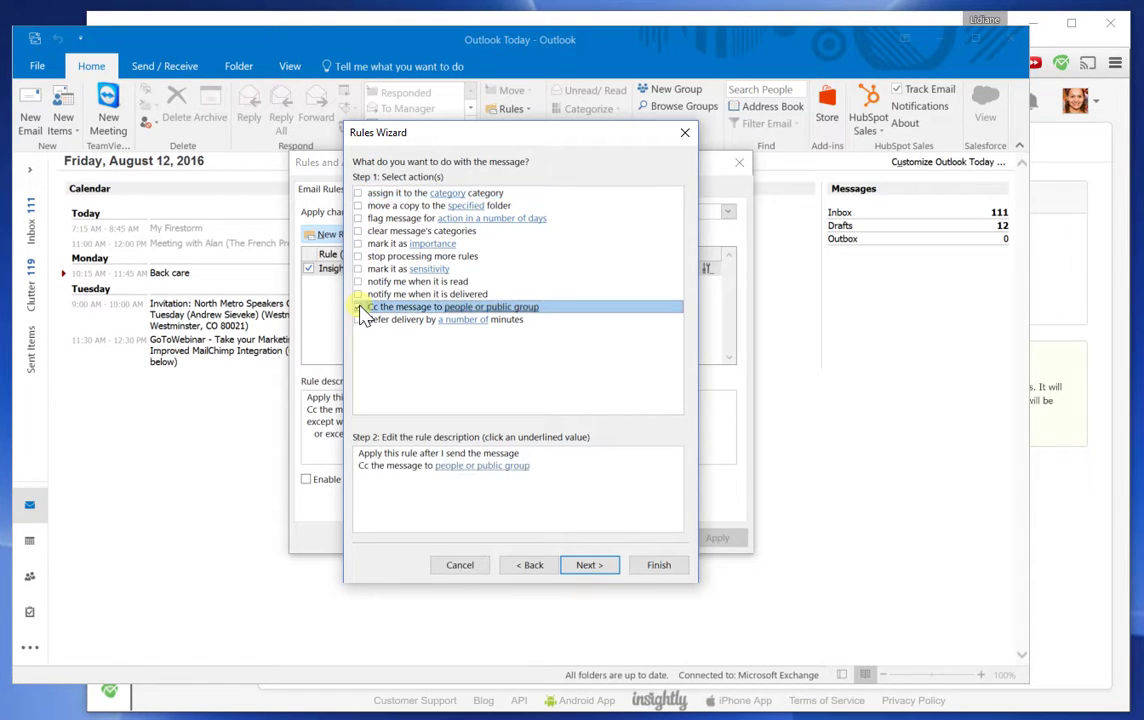
{"action": "left_click", "coordinate": [495, 467]}
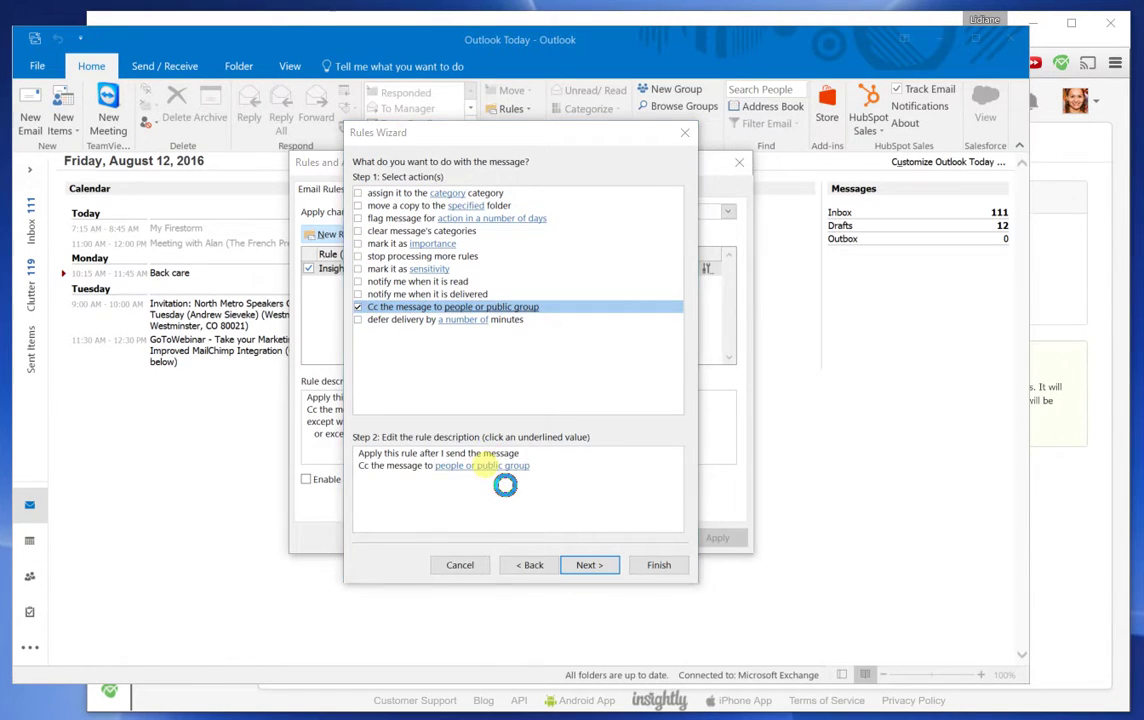
{"action": "left_click", "coordinate": [413, 498]}
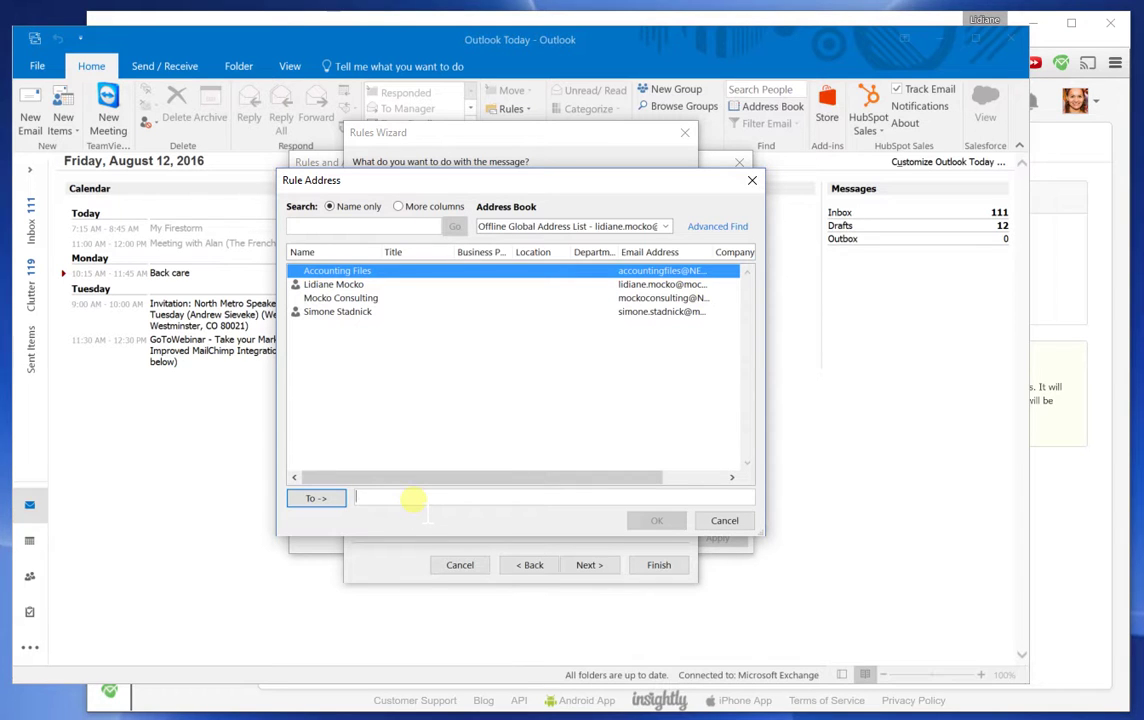
{"action": "key", "text": "ctrl+v"}
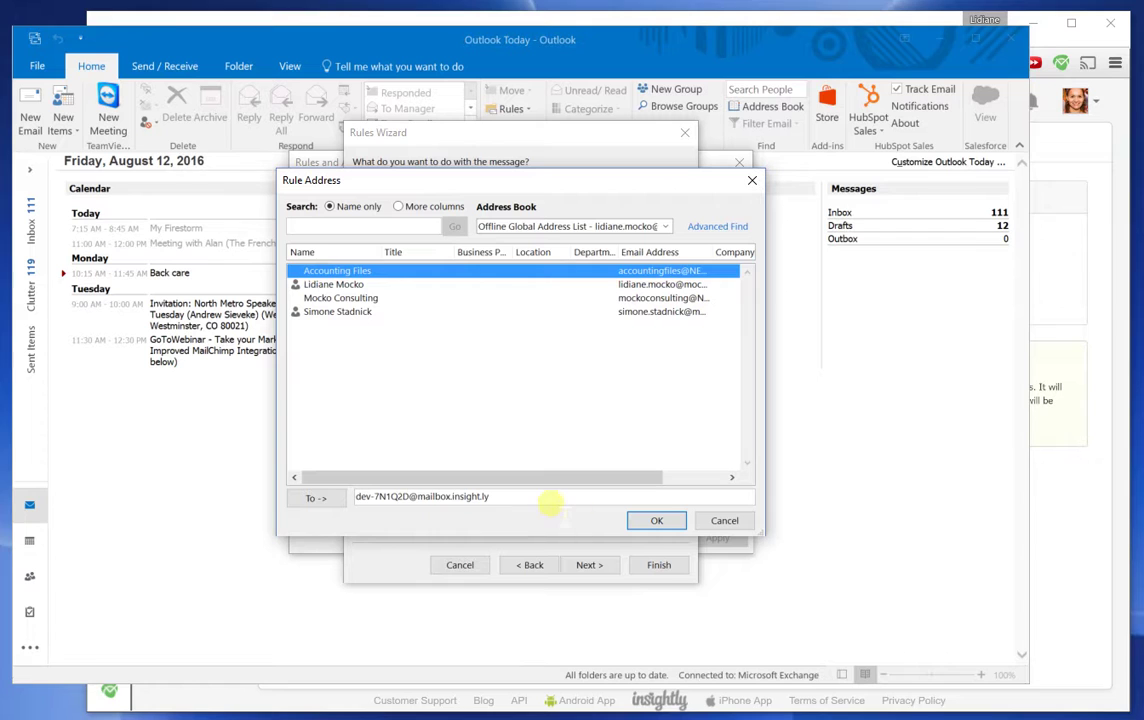
{"action": "left_click_drag", "start_coordinate": [498, 500], "coordinate": [357, 500]}
{"action": "left_click", "coordinate": [657, 521]}
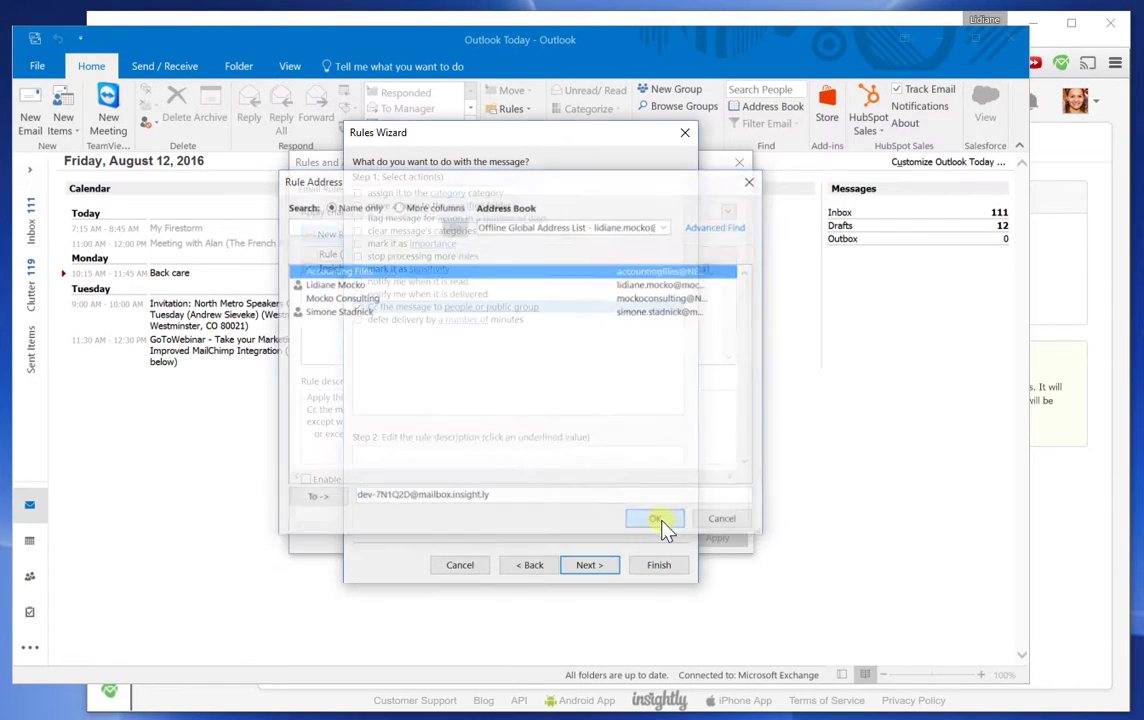
{"action": "left_click", "coordinate": [590, 569]}
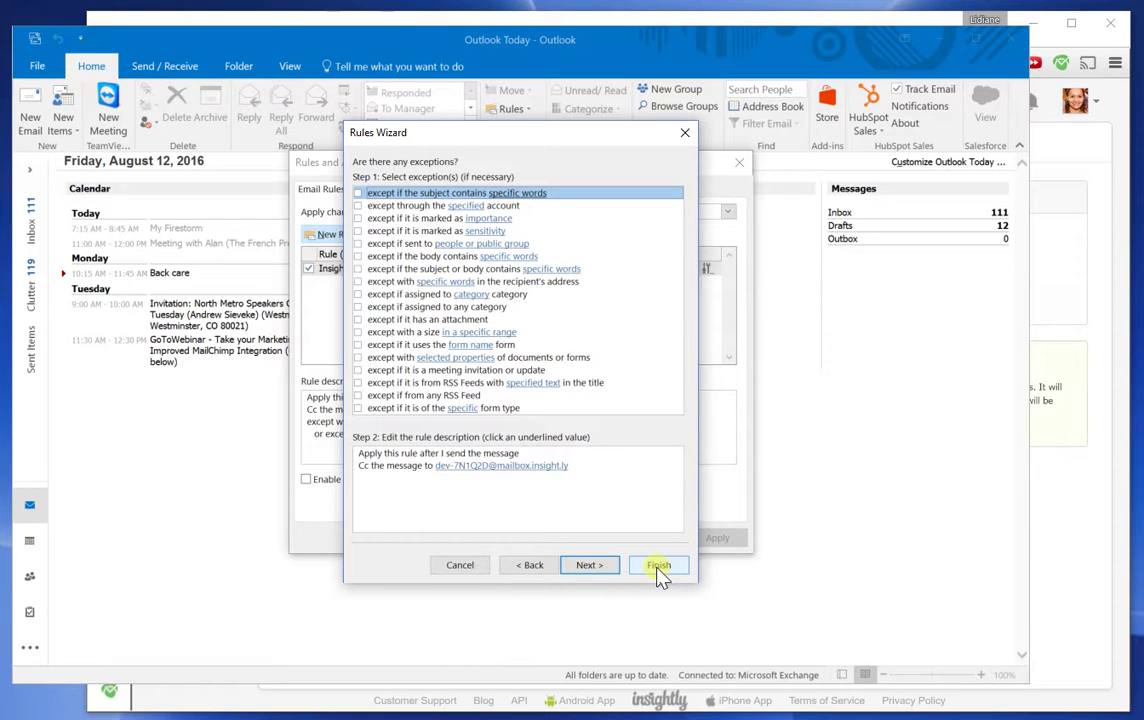
- Leave the rule without exceptions, name it "Insightly cc email rule", and save it to the account's rules
{"action": "left_click", "coordinate": [590, 565]}
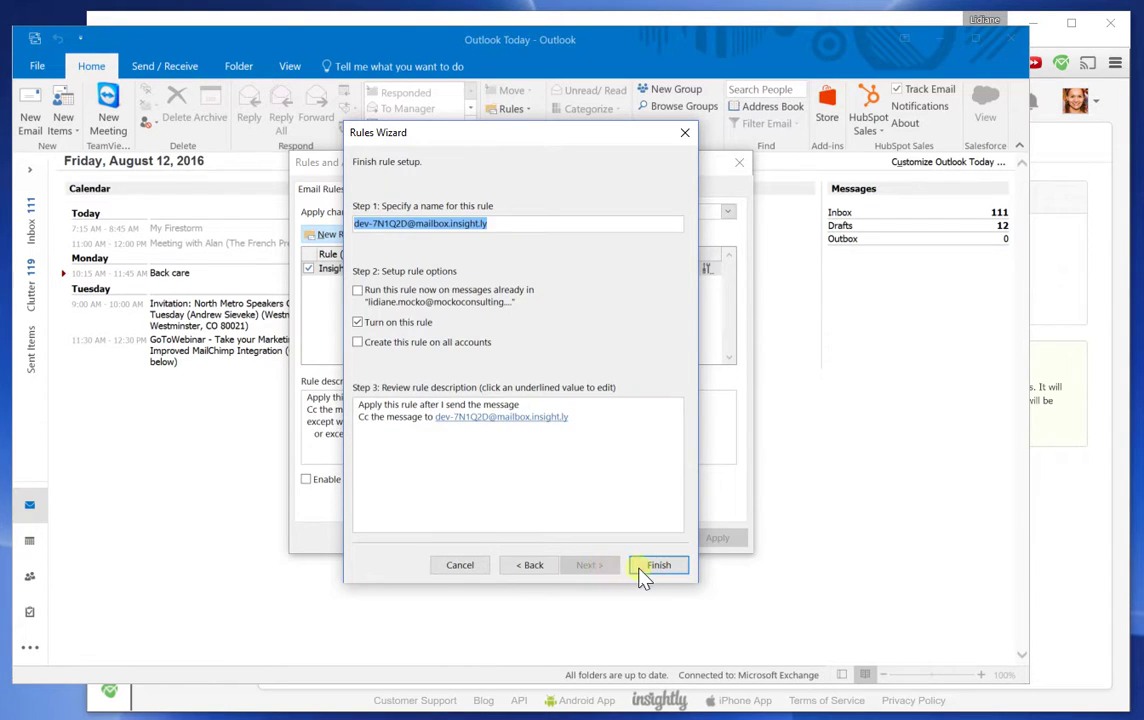
{"action": "left_click_drag", "start_coordinate": [488, 224], "coordinate": [354, 223]}
{"action": "type", "text": "Insi"}
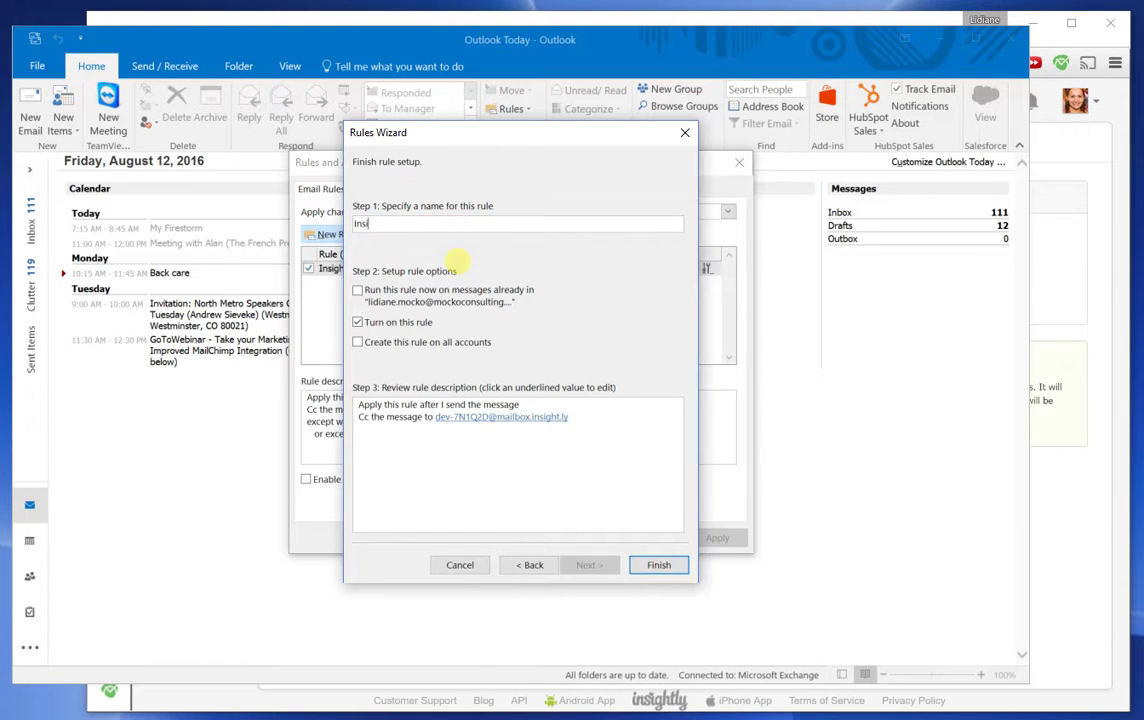
{"action": "type", "text": "ghtly cc email rule"}
{"action": "left_click", "coordinate": [660, 569]}
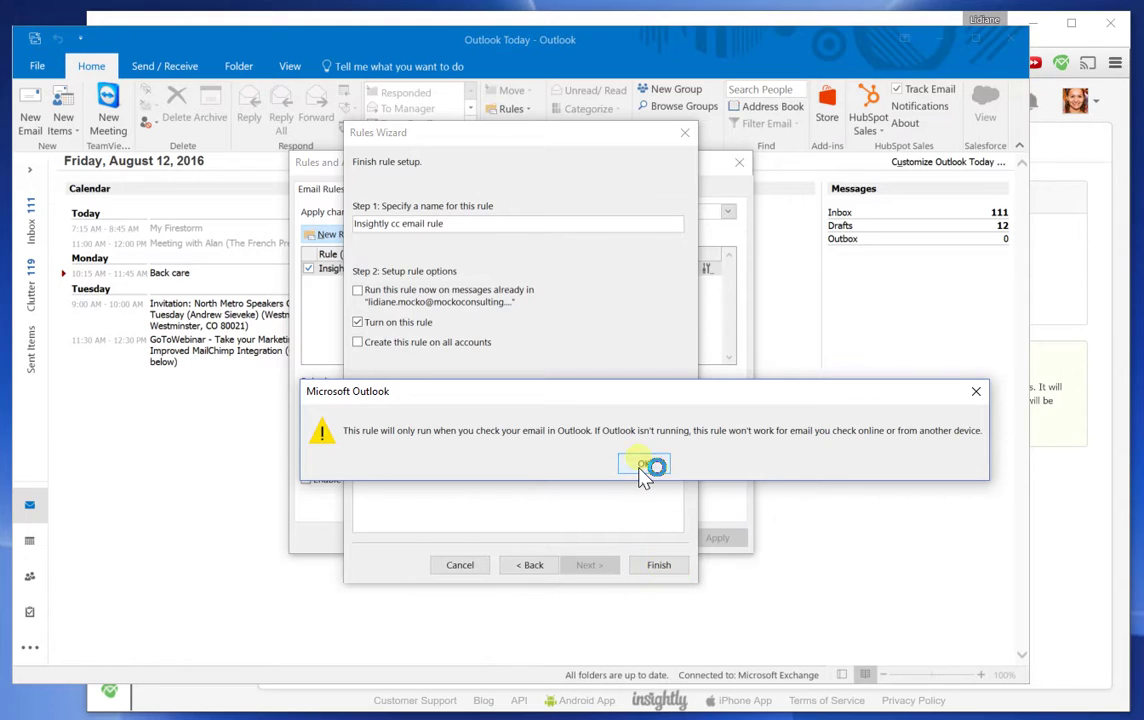
{"action": "left_click", "coordinate": [645, 466]}
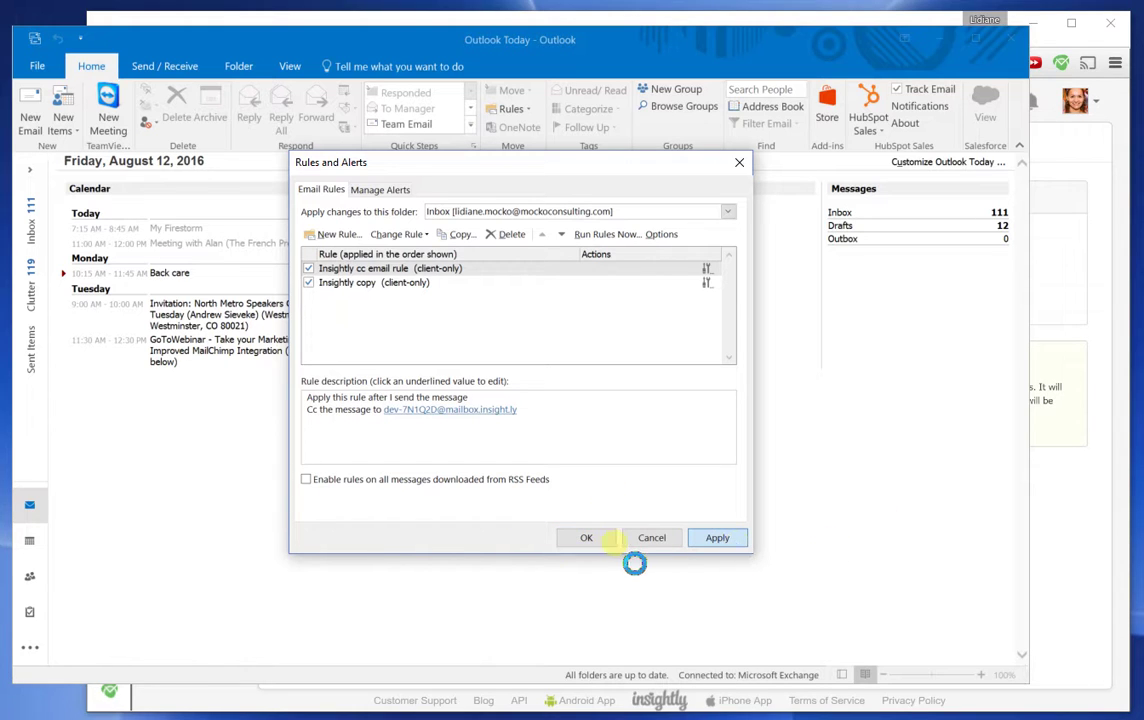
{"action": "left_click", "coordinate": [588, 540]}
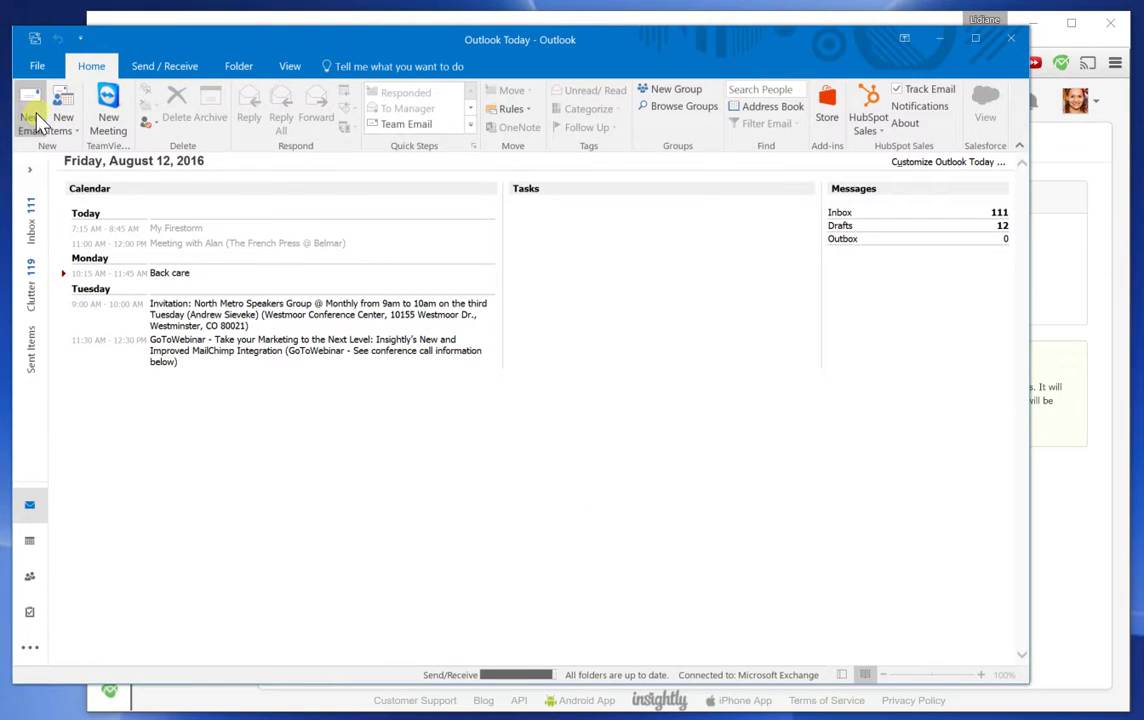
- Start a new email, remove the prefilled Bcc recipient, and address the message to the suggested colleague
{"action": "left_click", "coordinate": [33, 120]}
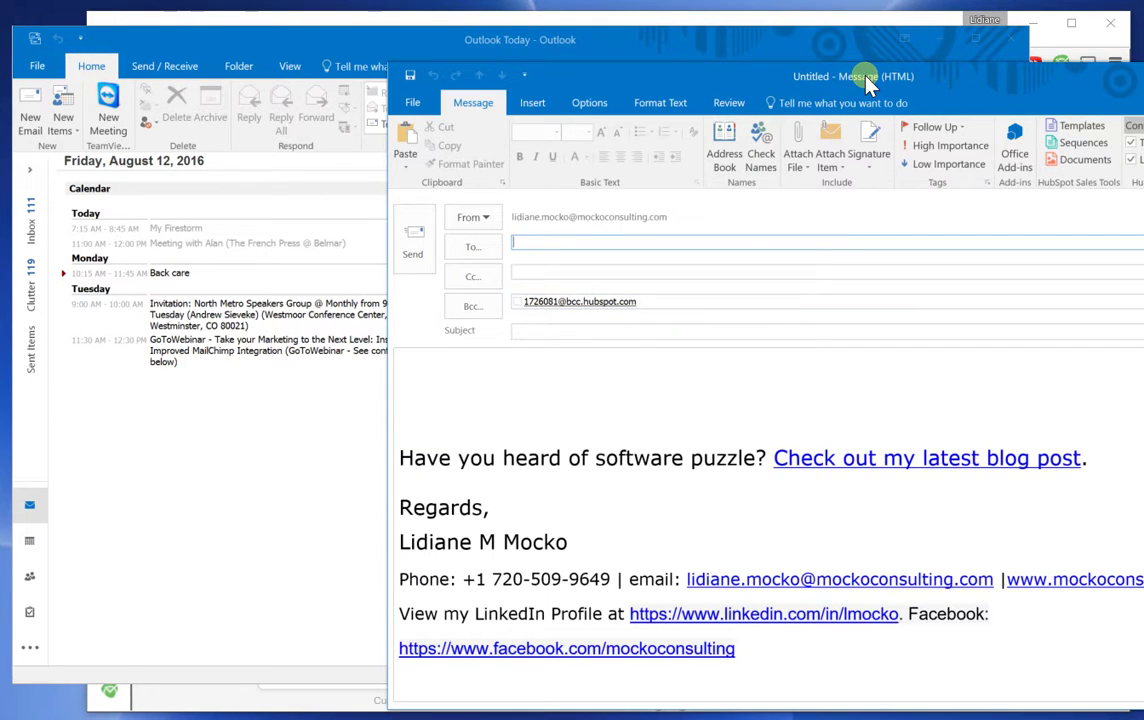
{"action": "left_click_drag", "start_coordinate": [866, 80], "coordinate": [605, 82]}
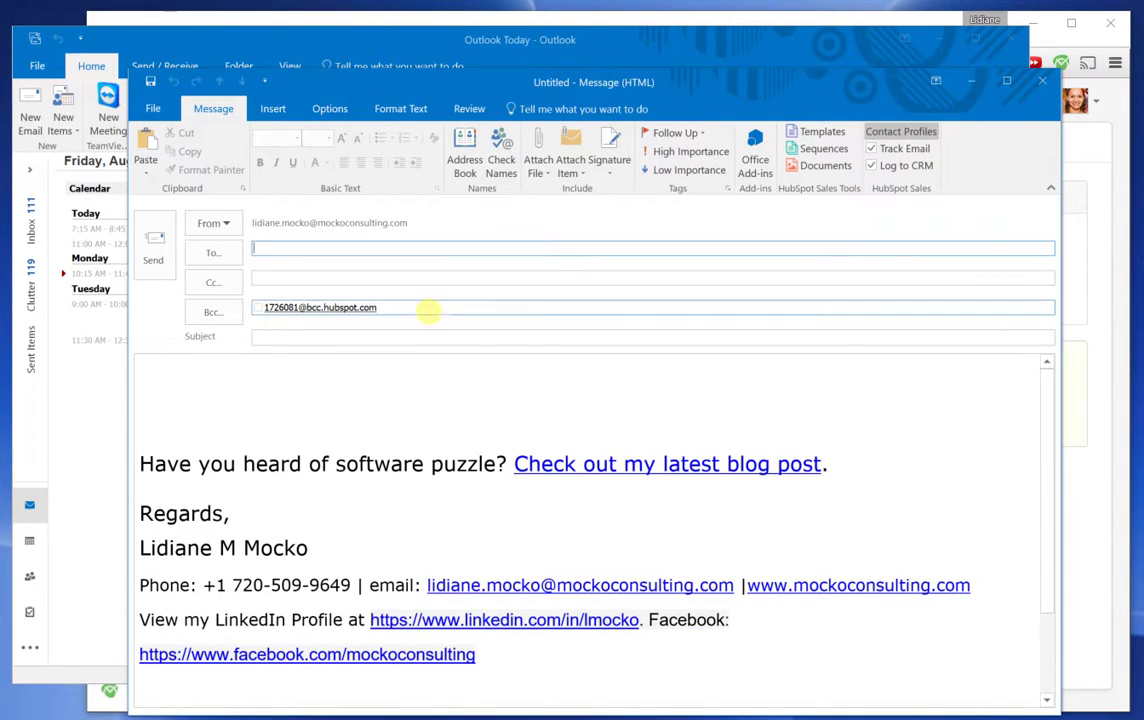
{"action": "left_click", "coordinate": [273, 307]}
{"action": "key", "text": "Delete"}
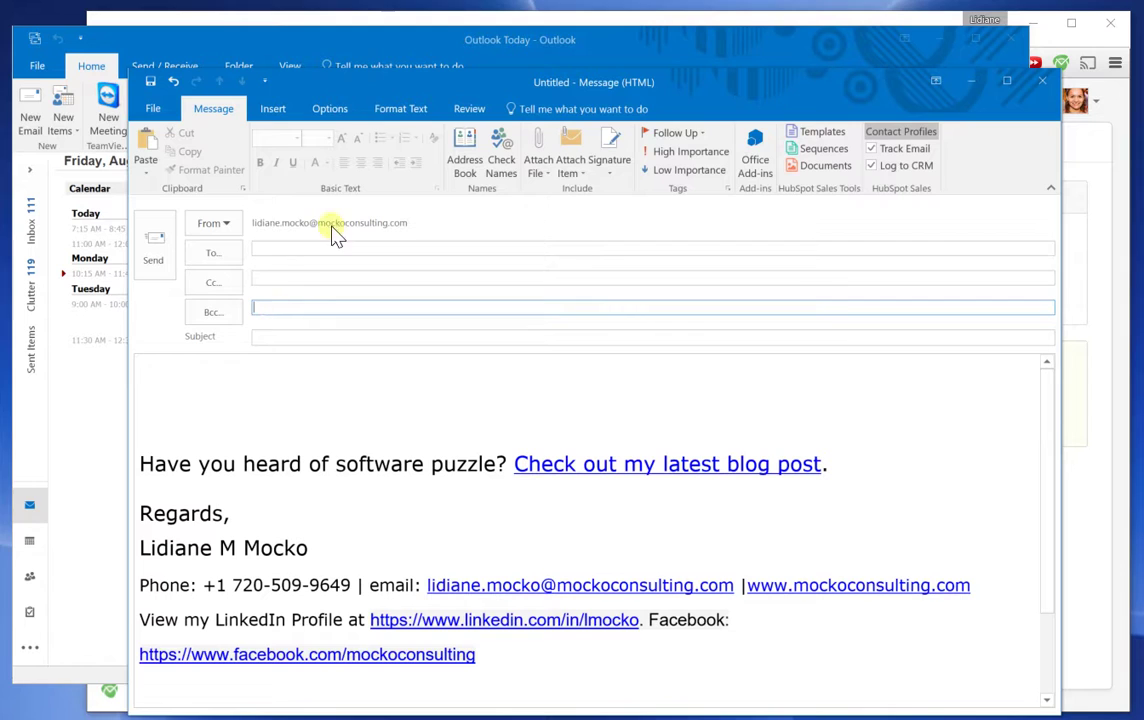
{"action": "left_click", "coordinate": [303, 247]}
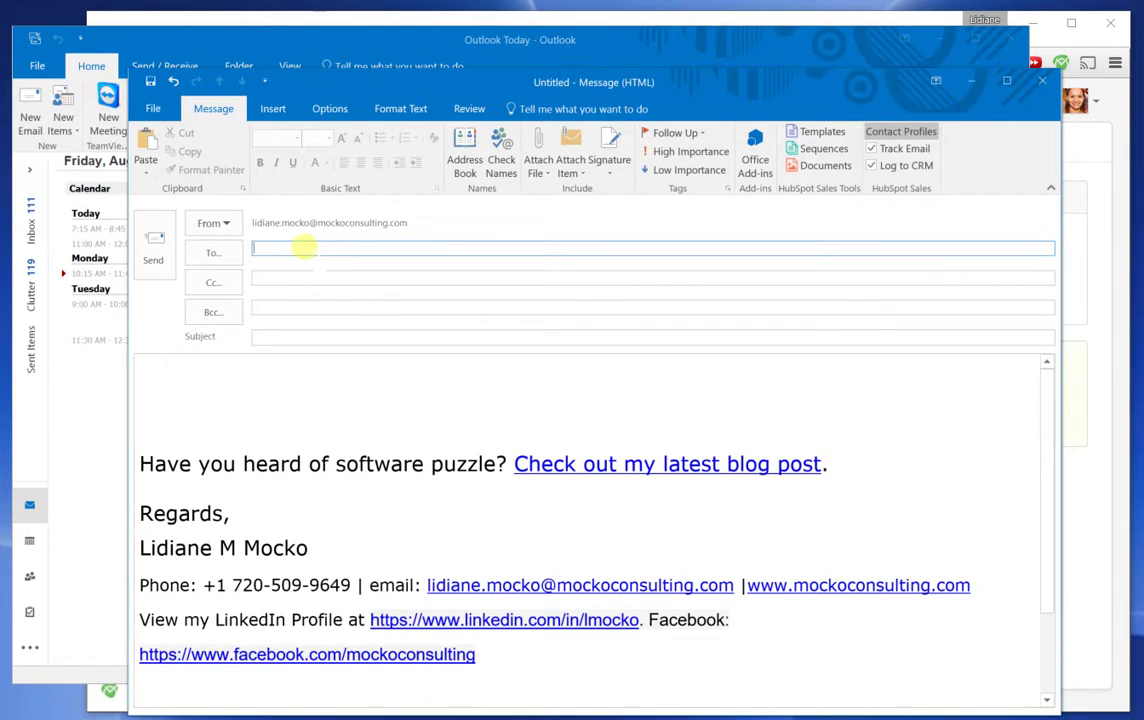
{"action": "type", "text": "si"}
{"action": "left_click", "coordinate": [305, 267]}
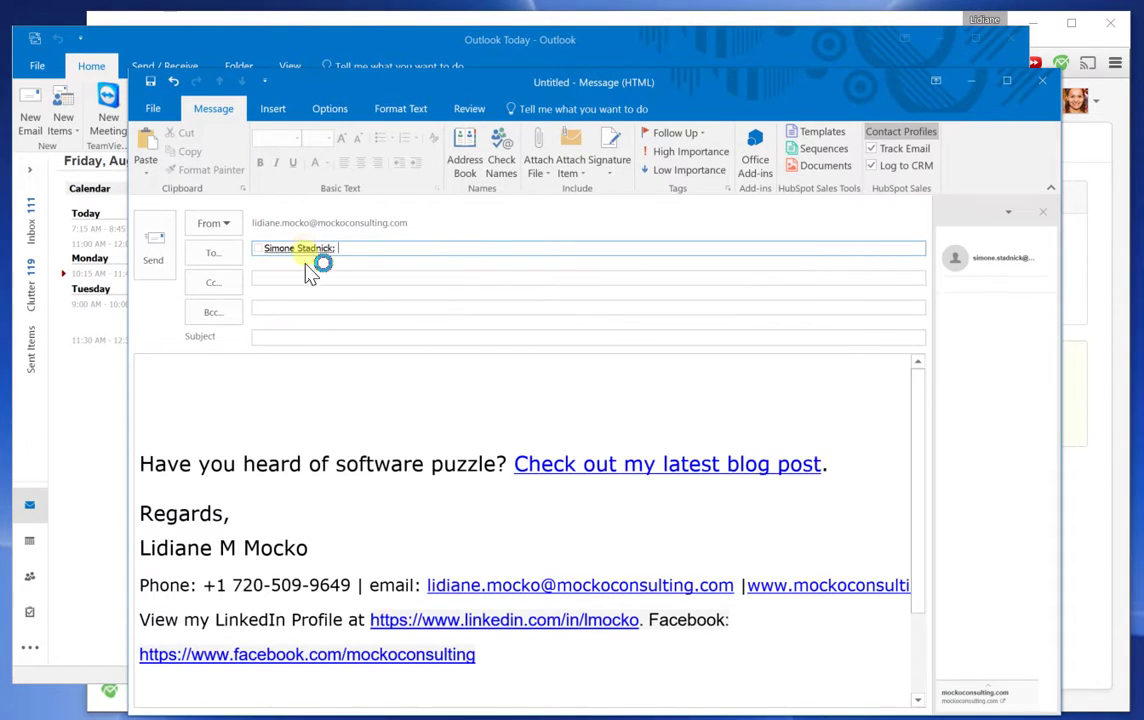
- Give the message the subject "Test email copy to insightly" and the body text "New test", and send it
{"action": "left_click", "coordinate": [284, 336]}
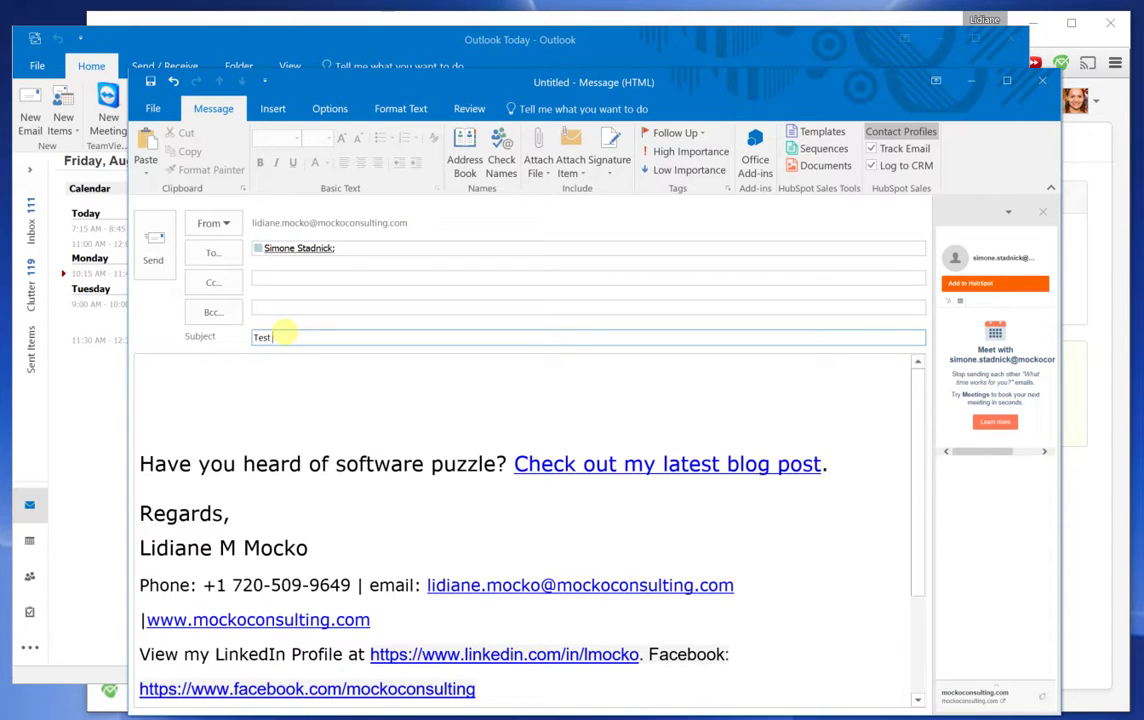
{"action": "type", "text": "Test email copy to insightly"}
{"action": "key", "text": "Tab"}
{"action": "type", "text": "N"}
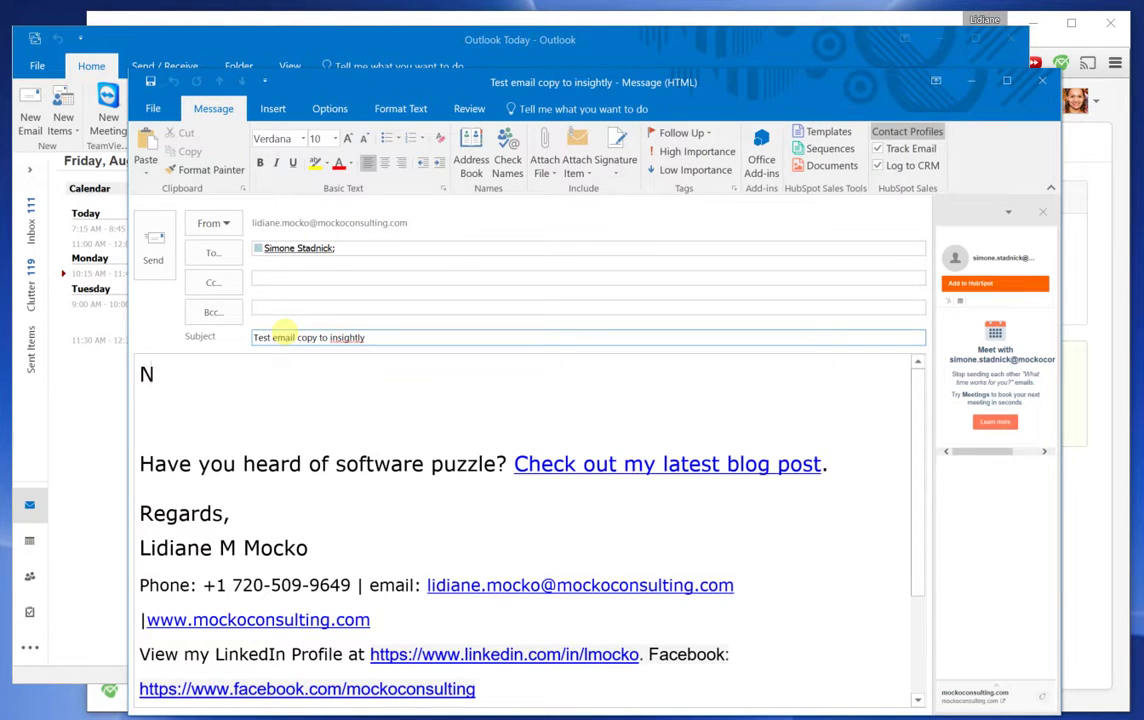
{"action": "type", "text": "ew test"}
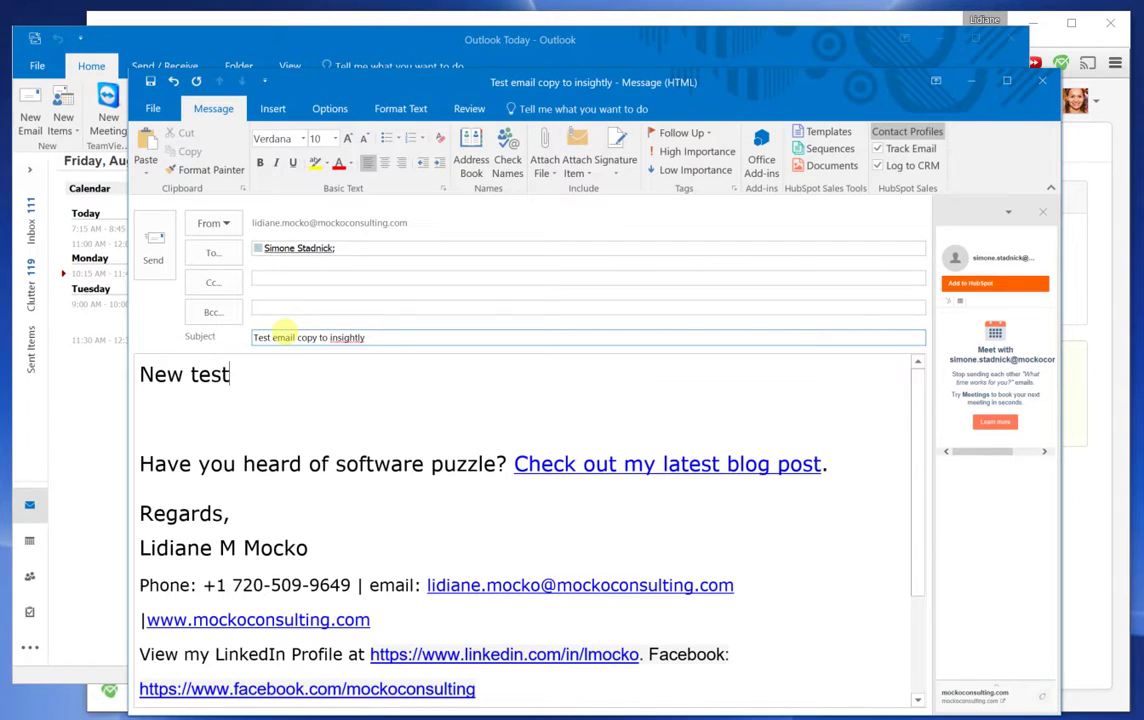
{"action": "left_click", "coordinate": [156, 258]}
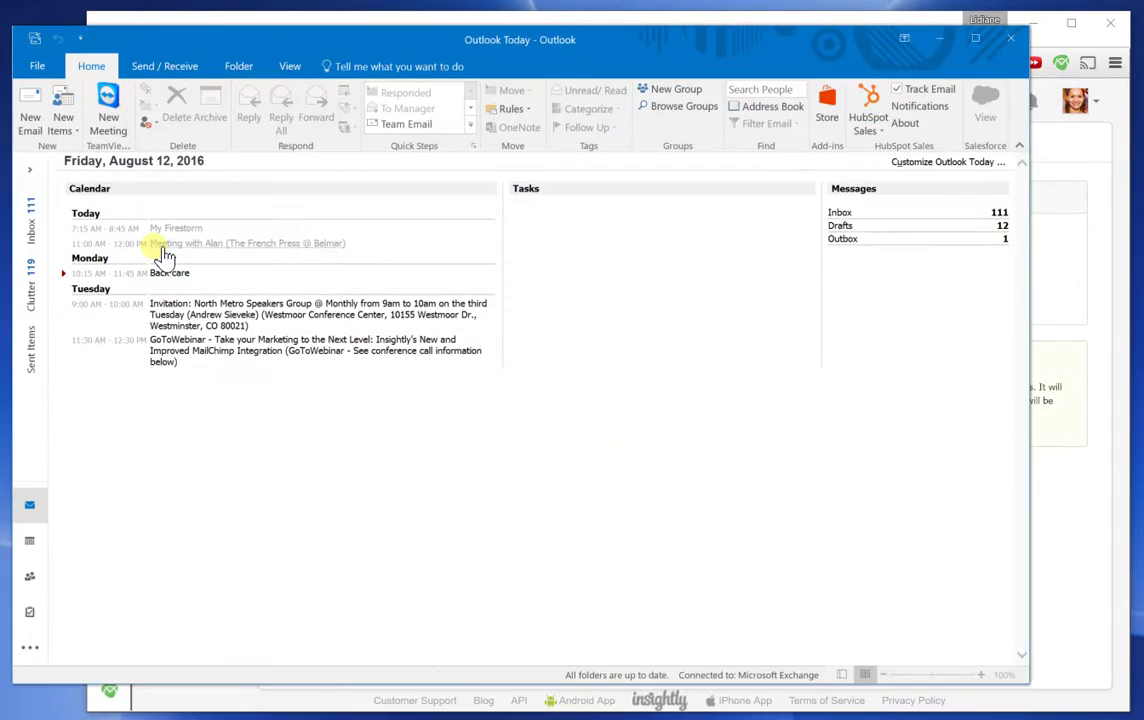
- Switch to Insightly in the browser and check the recent activity on the Home page for the test email
{"action": "left_click", "coordinate": [845, 28]}
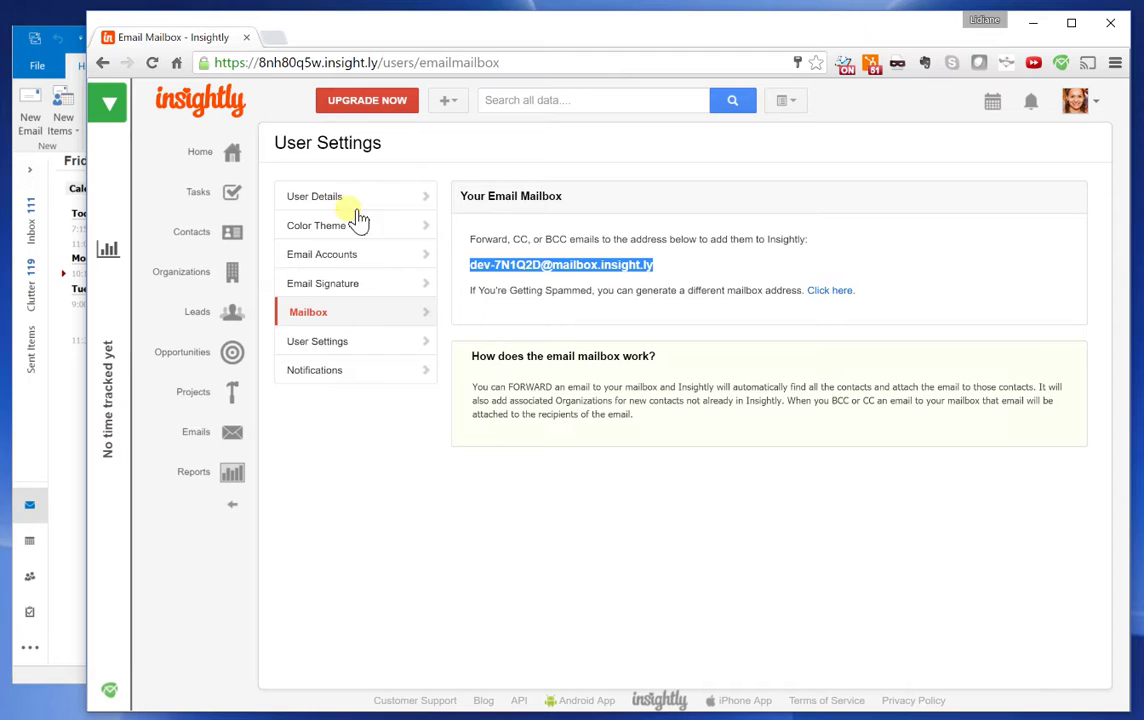
{"action": "left_click", "coordinate": [196, 158]}
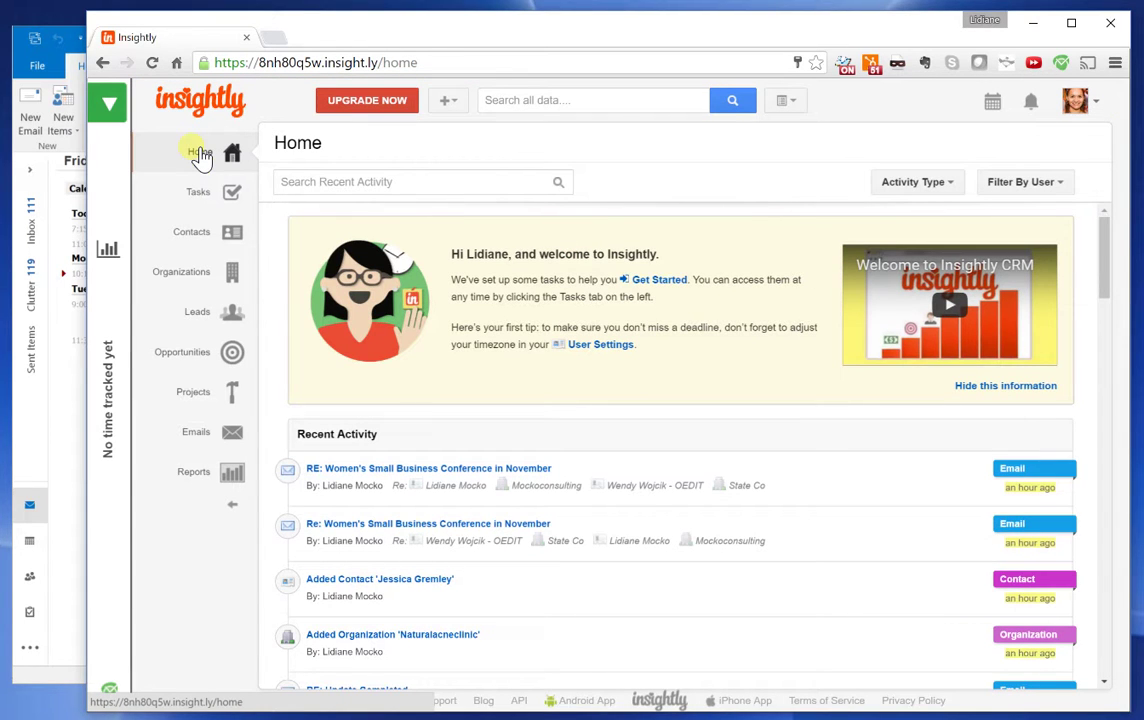
{"action": "scroll", "coordinate": [585, 383], "scroll_direction": "down", "scroll_amount": 4}
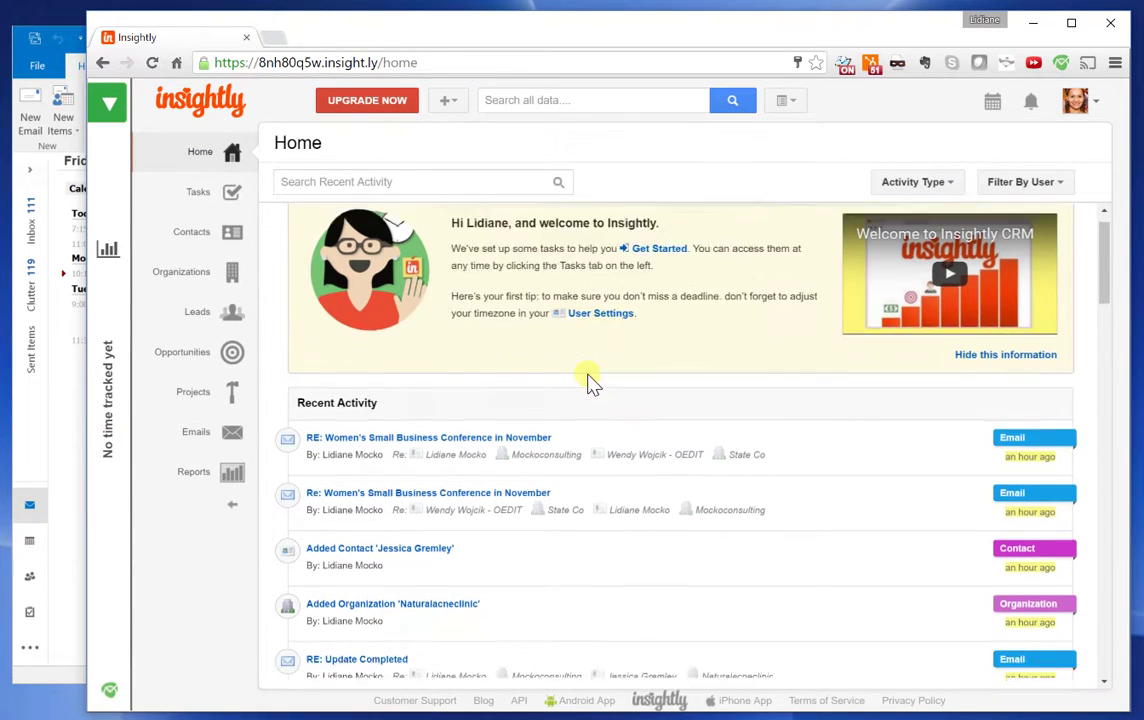
{"action": "scroll", "coordinate": [590, 383], "scroll_direction": "up", "scroll_amount": 3}
{"action": "scroll", "coordinate": [590, 383], "scroll_direction": "up", "scroll_amount": 1}
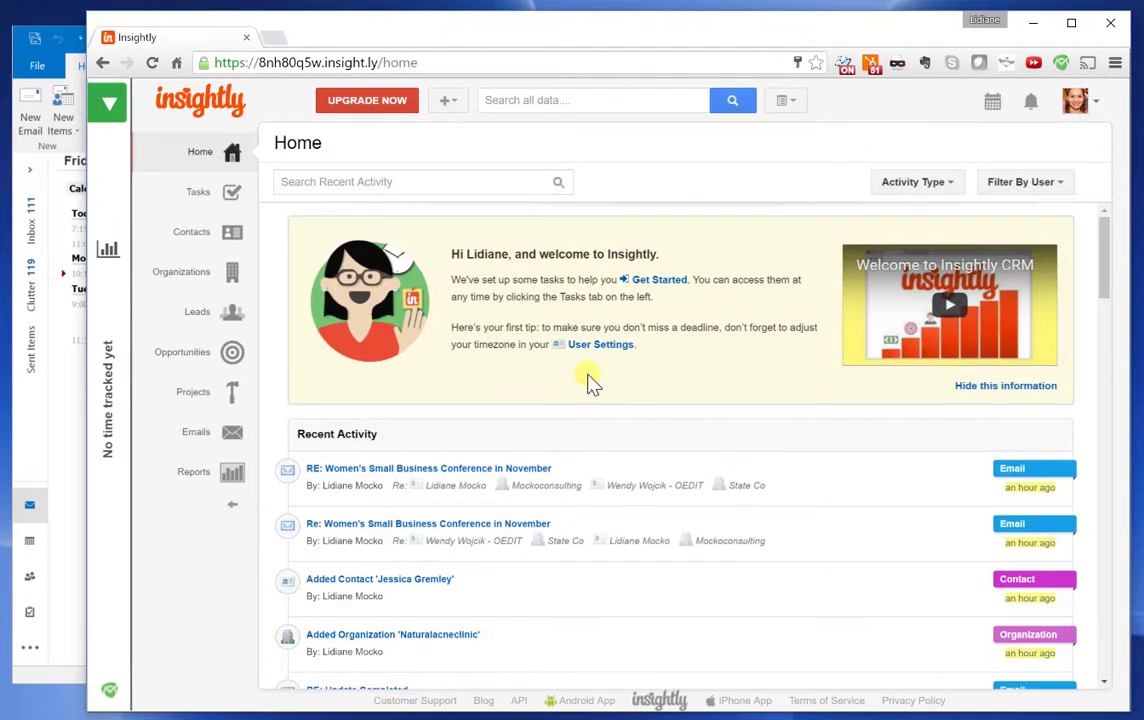
{"action": "scroll", "coordinate": [587, 383], "scroll_direction": "down", "scroll_amount": 4}
{"action": "scroll", "coordinate": [587, 383], "scroll_direction": "up", "scroll_amount": 4}
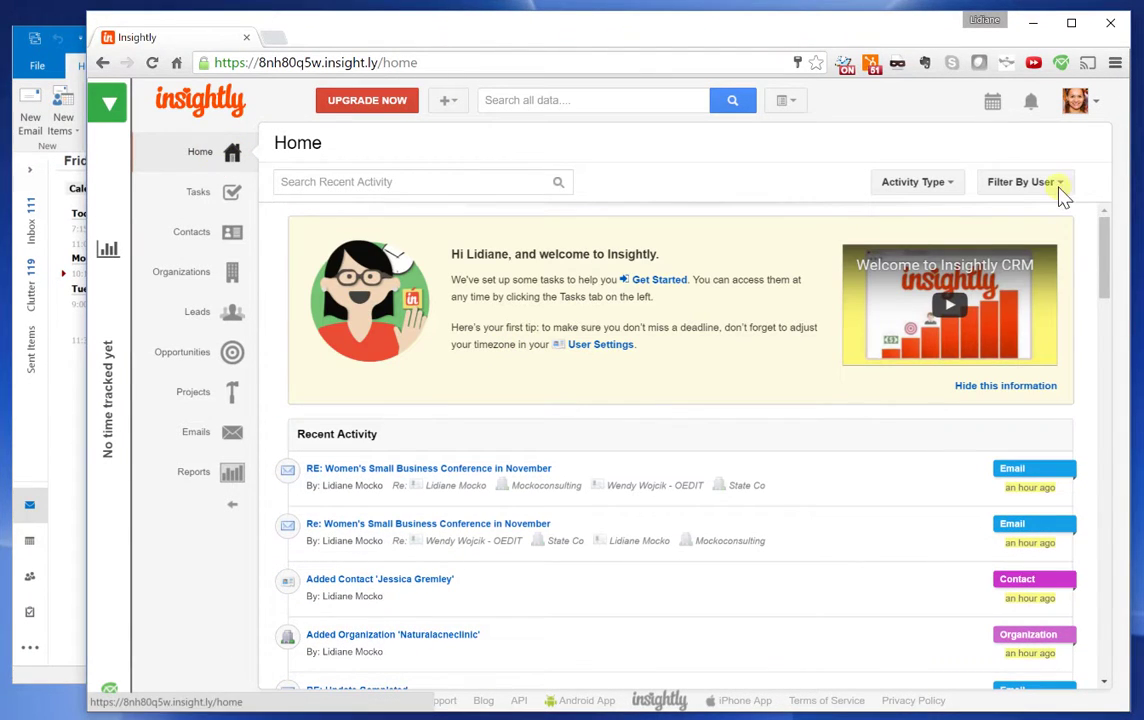
{"action": "left_click", "coordinate": [1090, 108]}
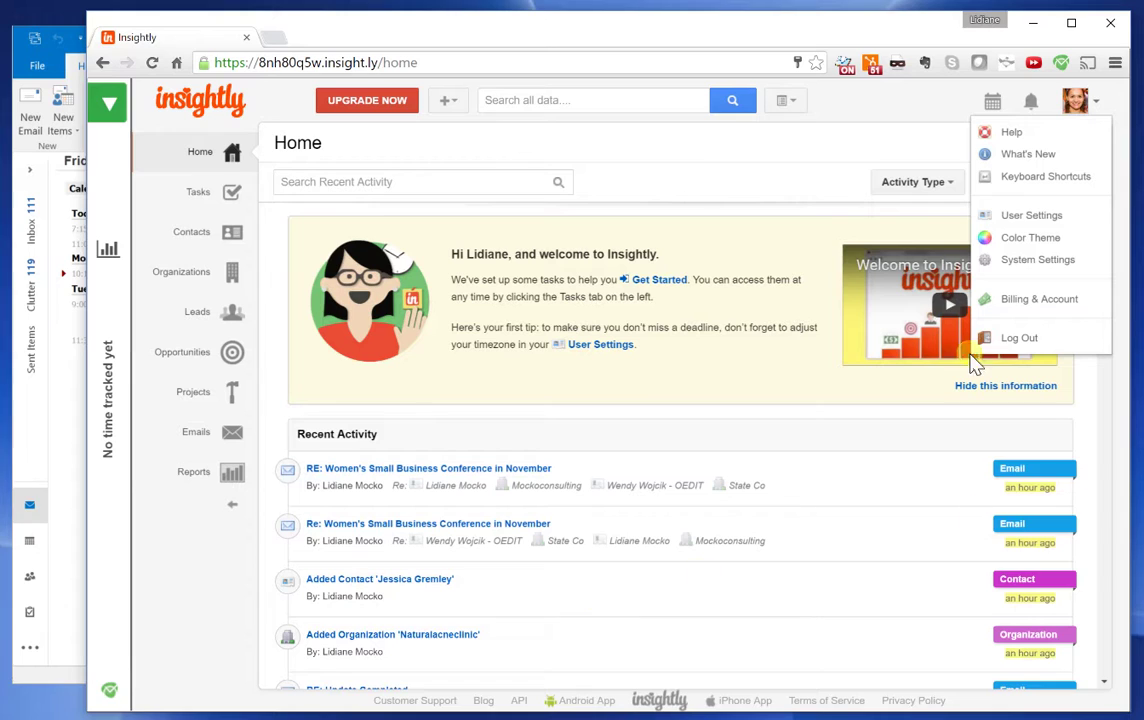
- Reload the Home page and open the "Test email copy to insightly" activity to review its recipients, linked records and body
{"action": "left_click", "coordinate": [153, 64]}
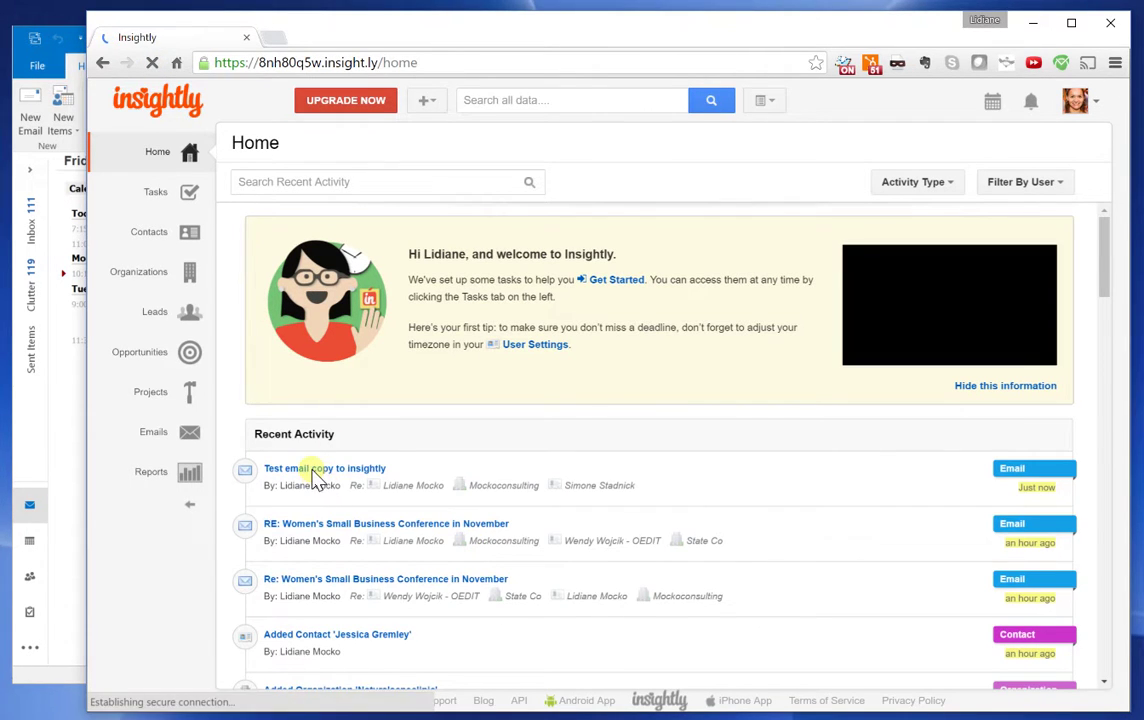
{"action": "left_click", "coordinate": [340, 478]}
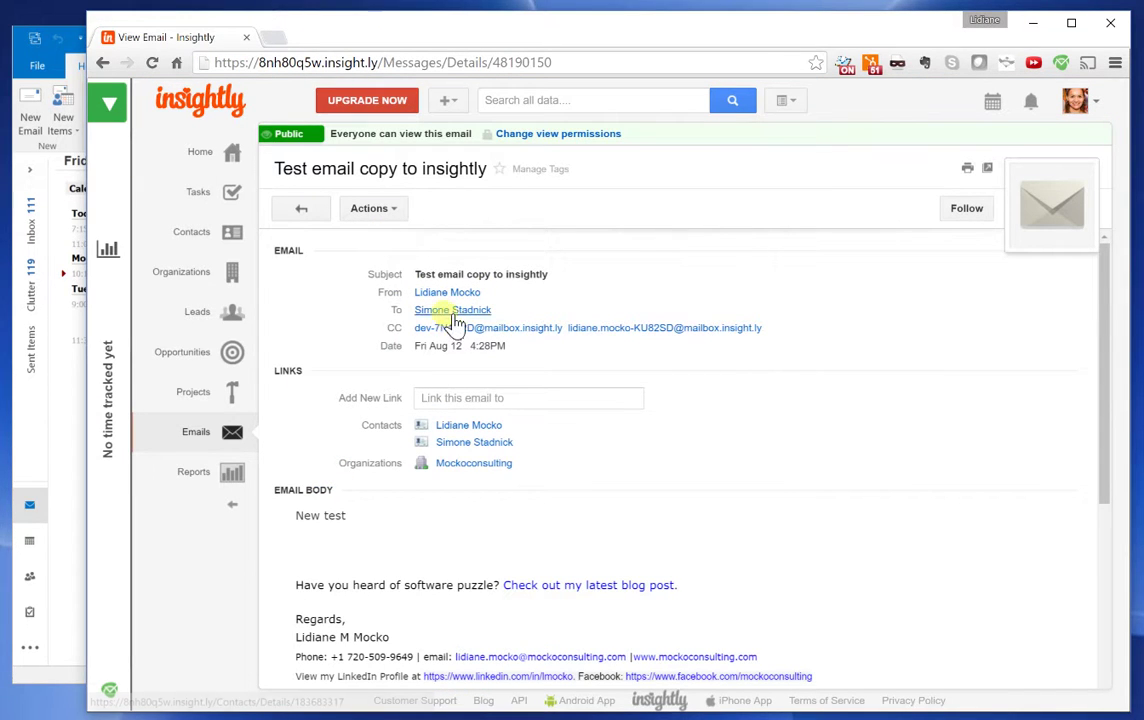
{"action": "scroll", "coordinate": [443, 483], "scroll_direction": "down", "scroll_amount": 3}
{"action": "scroll", "coordinate": [410, 378], "scroll_direction": "up", "scroll_amount": 2}
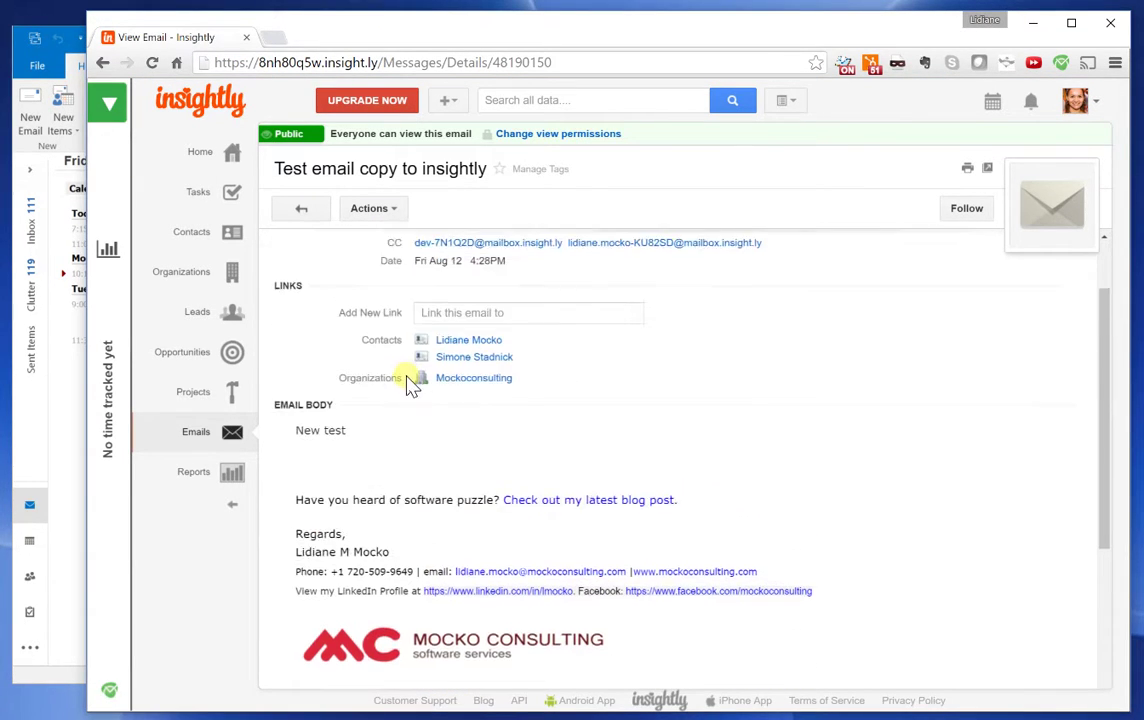
{"action": "scroll", "coordinate": [368, 465], "scroll_direction": "up", "scroll_amount": 2}
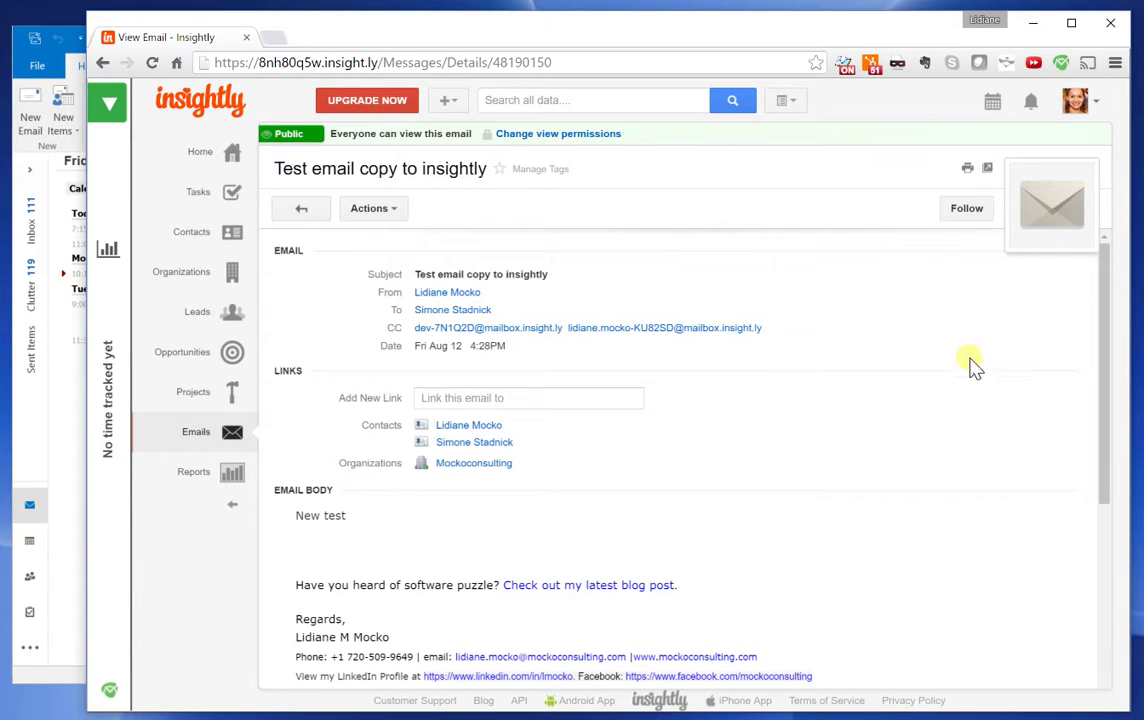